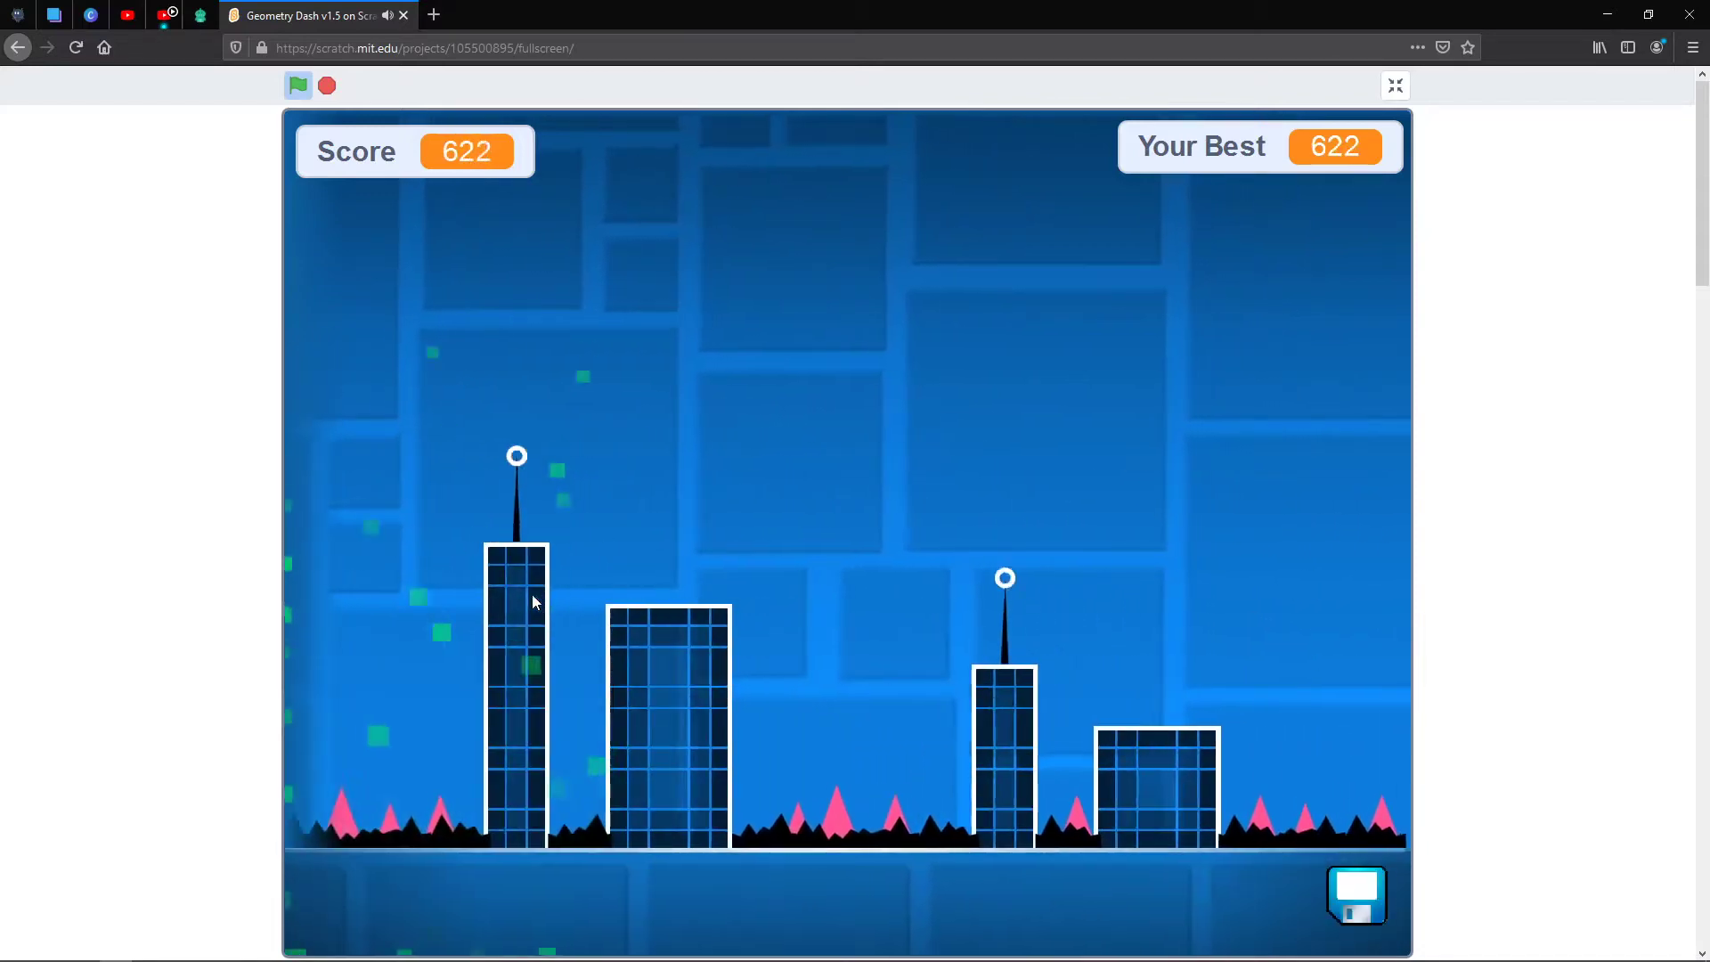
# Jump the cube over the opening spike rows and hanging blocks onto the long grid platform
pyautogui.click(507, 602)
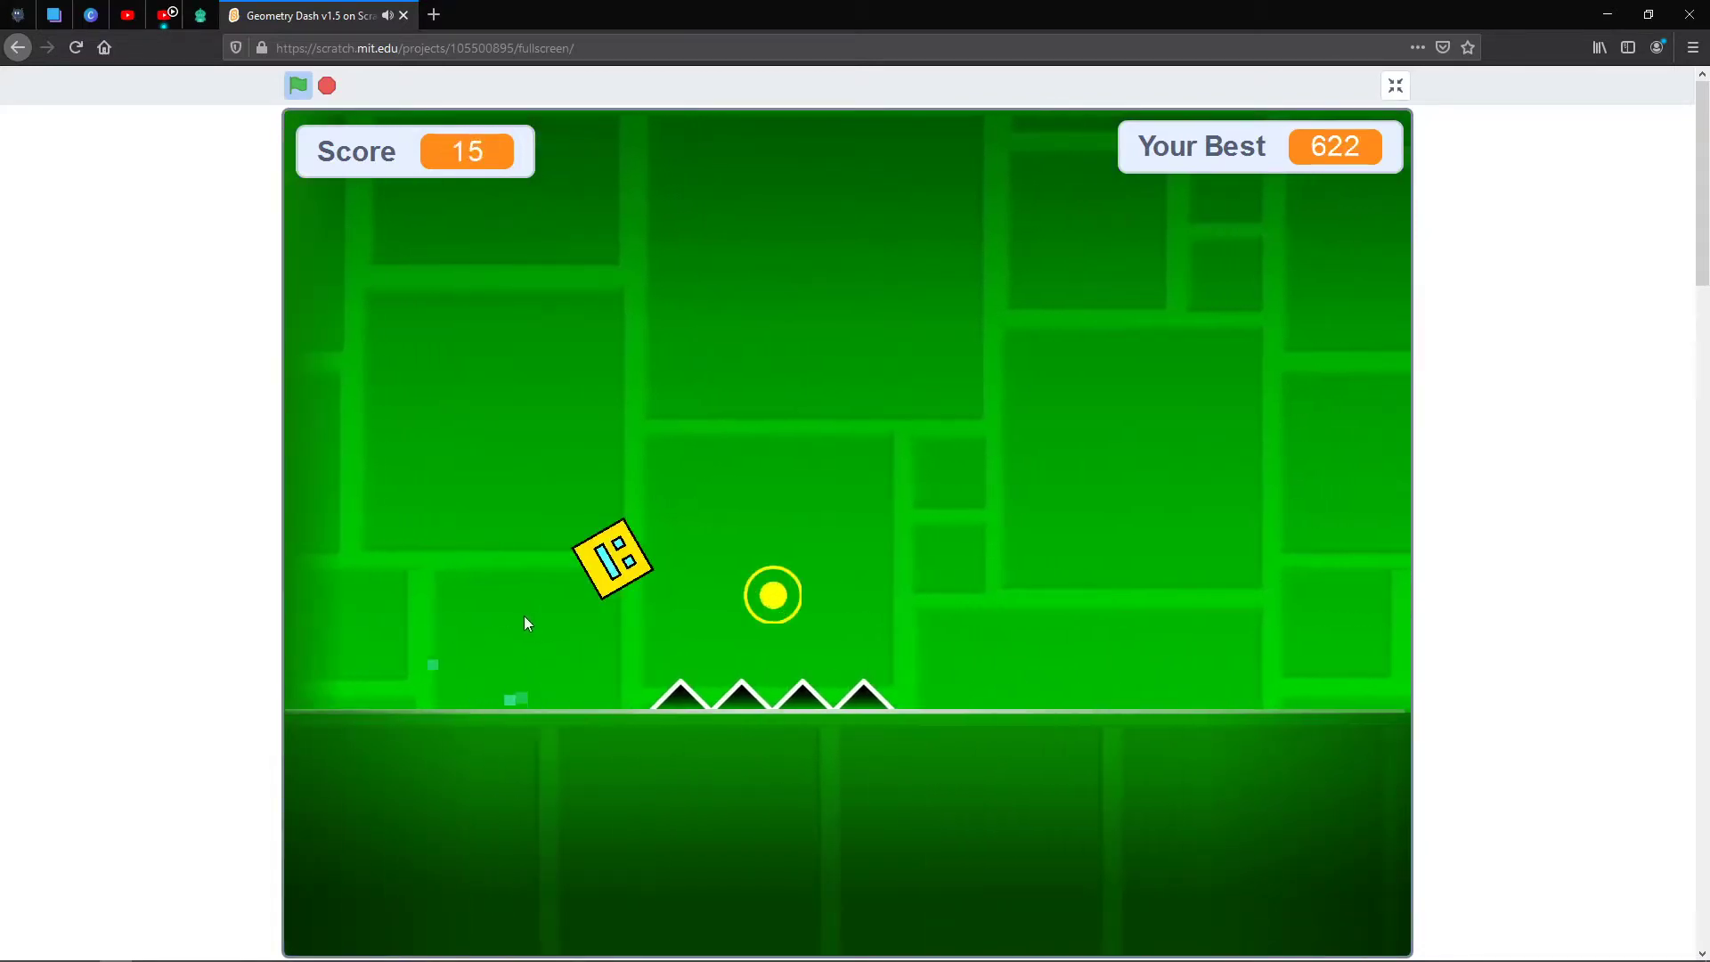
pyautogui.click(544, 586)
pyautogui.click(641, 454)
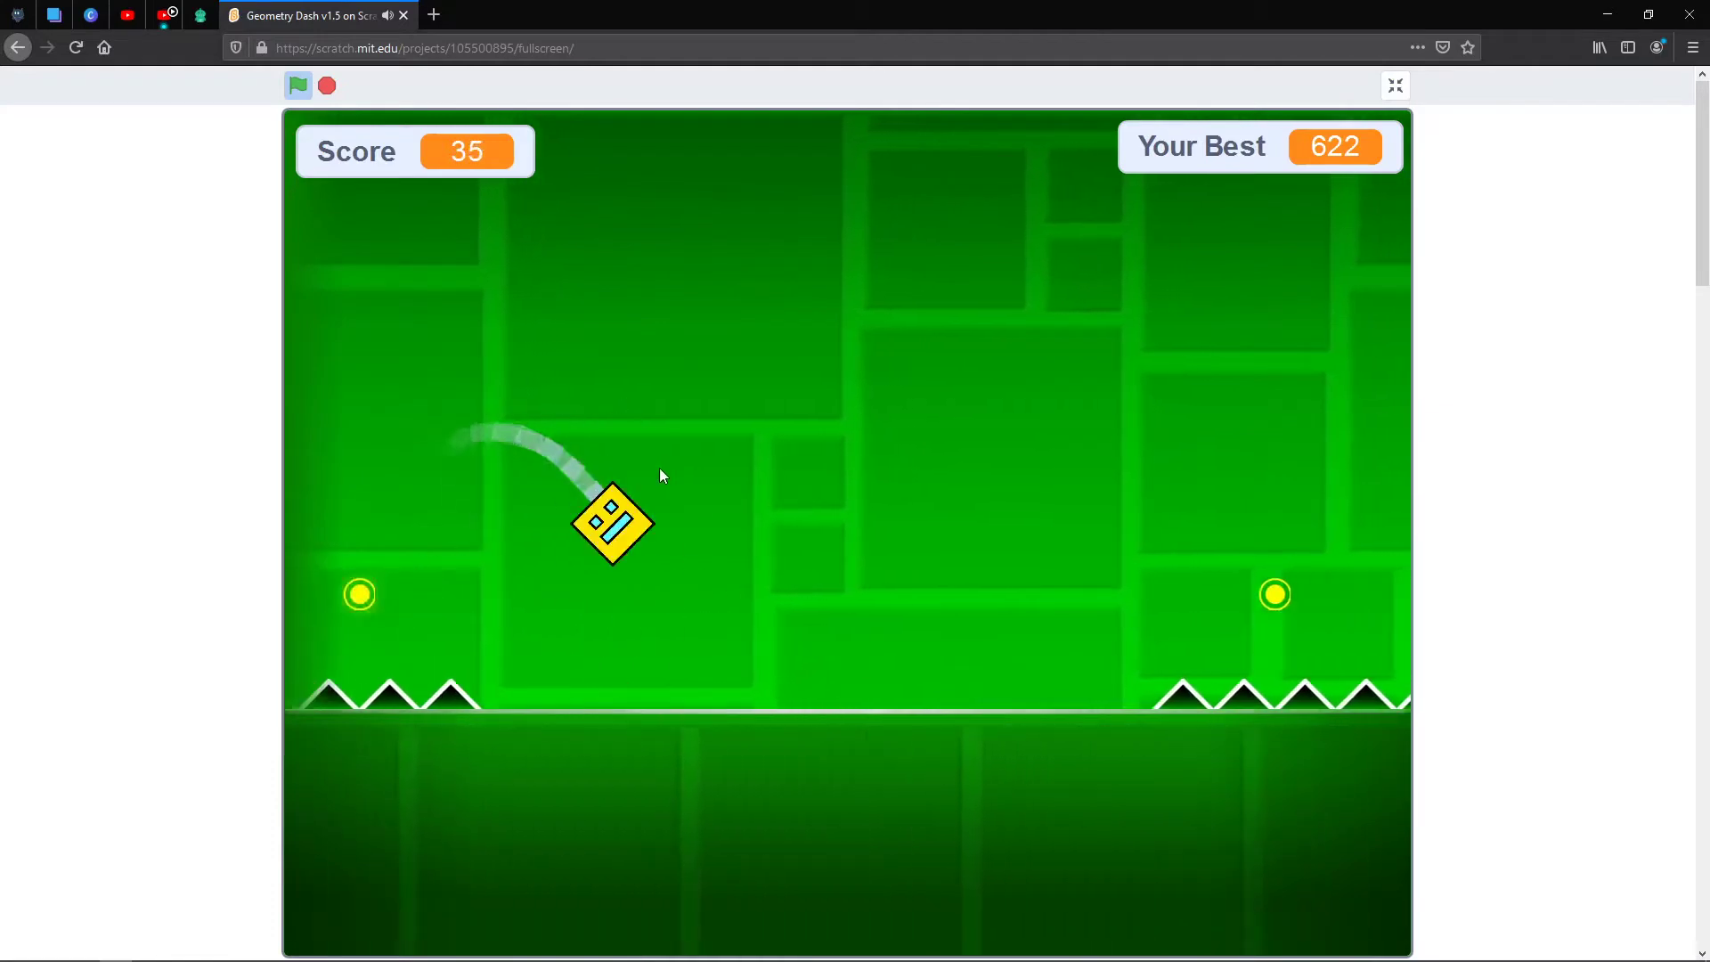
pyautogui.click(662, 494)
pyautogui.click(668, 489)
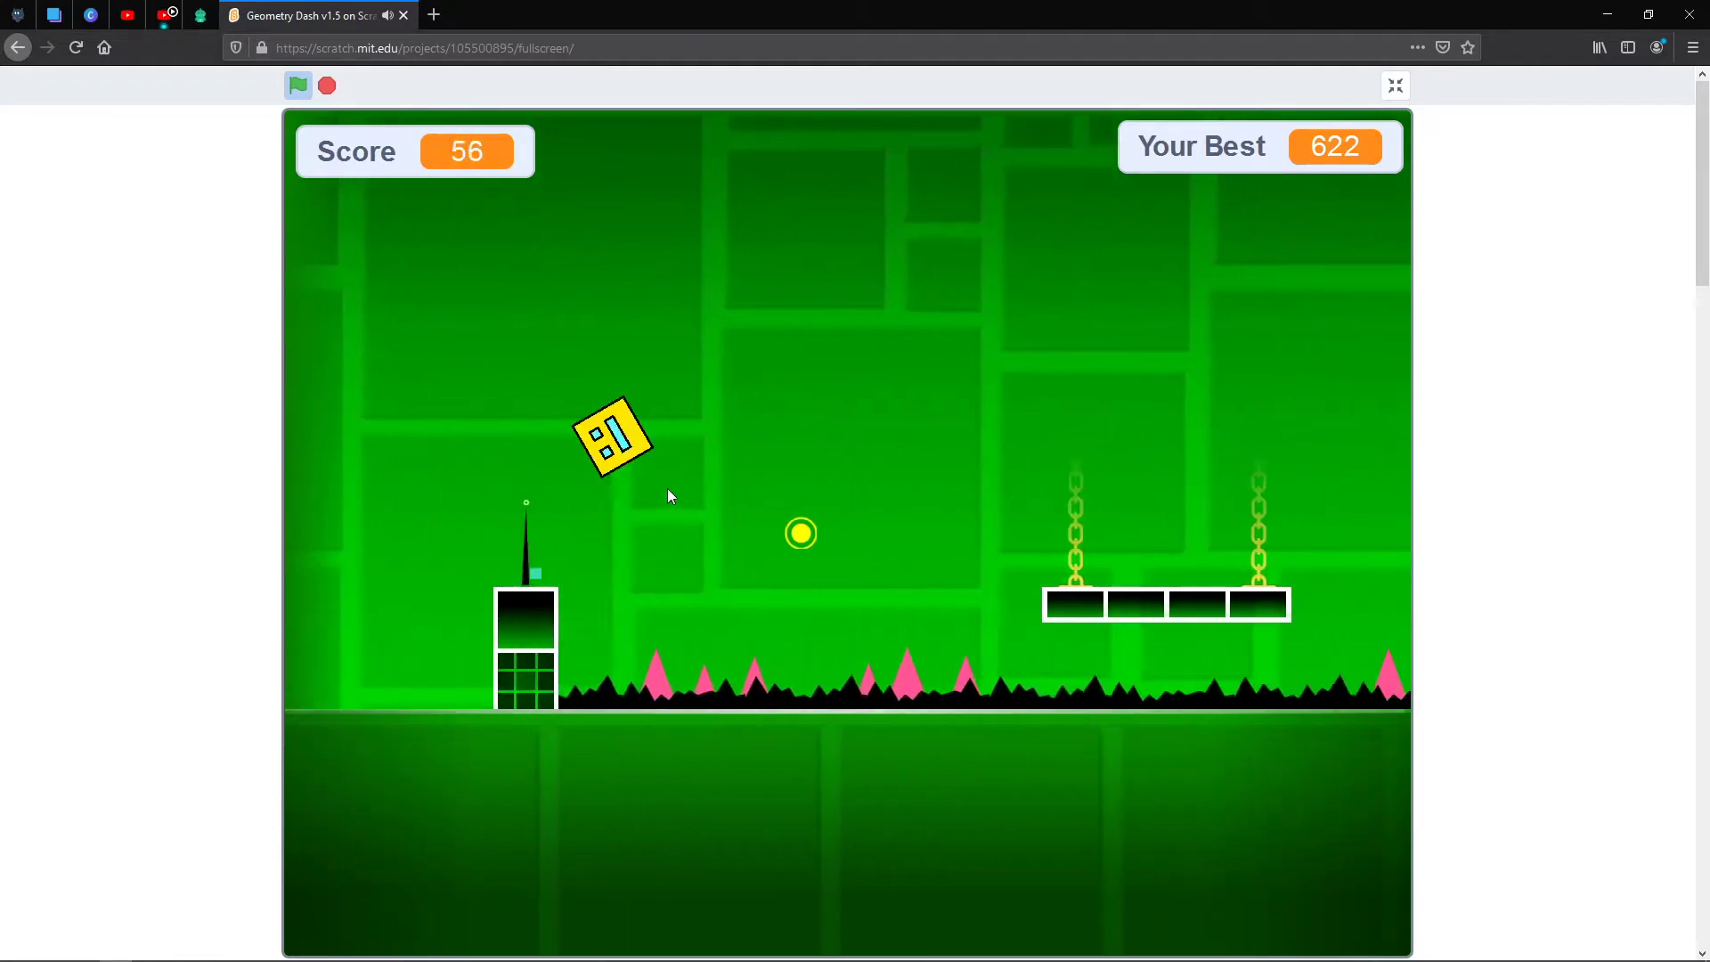
pyautogui.click(667, 488)
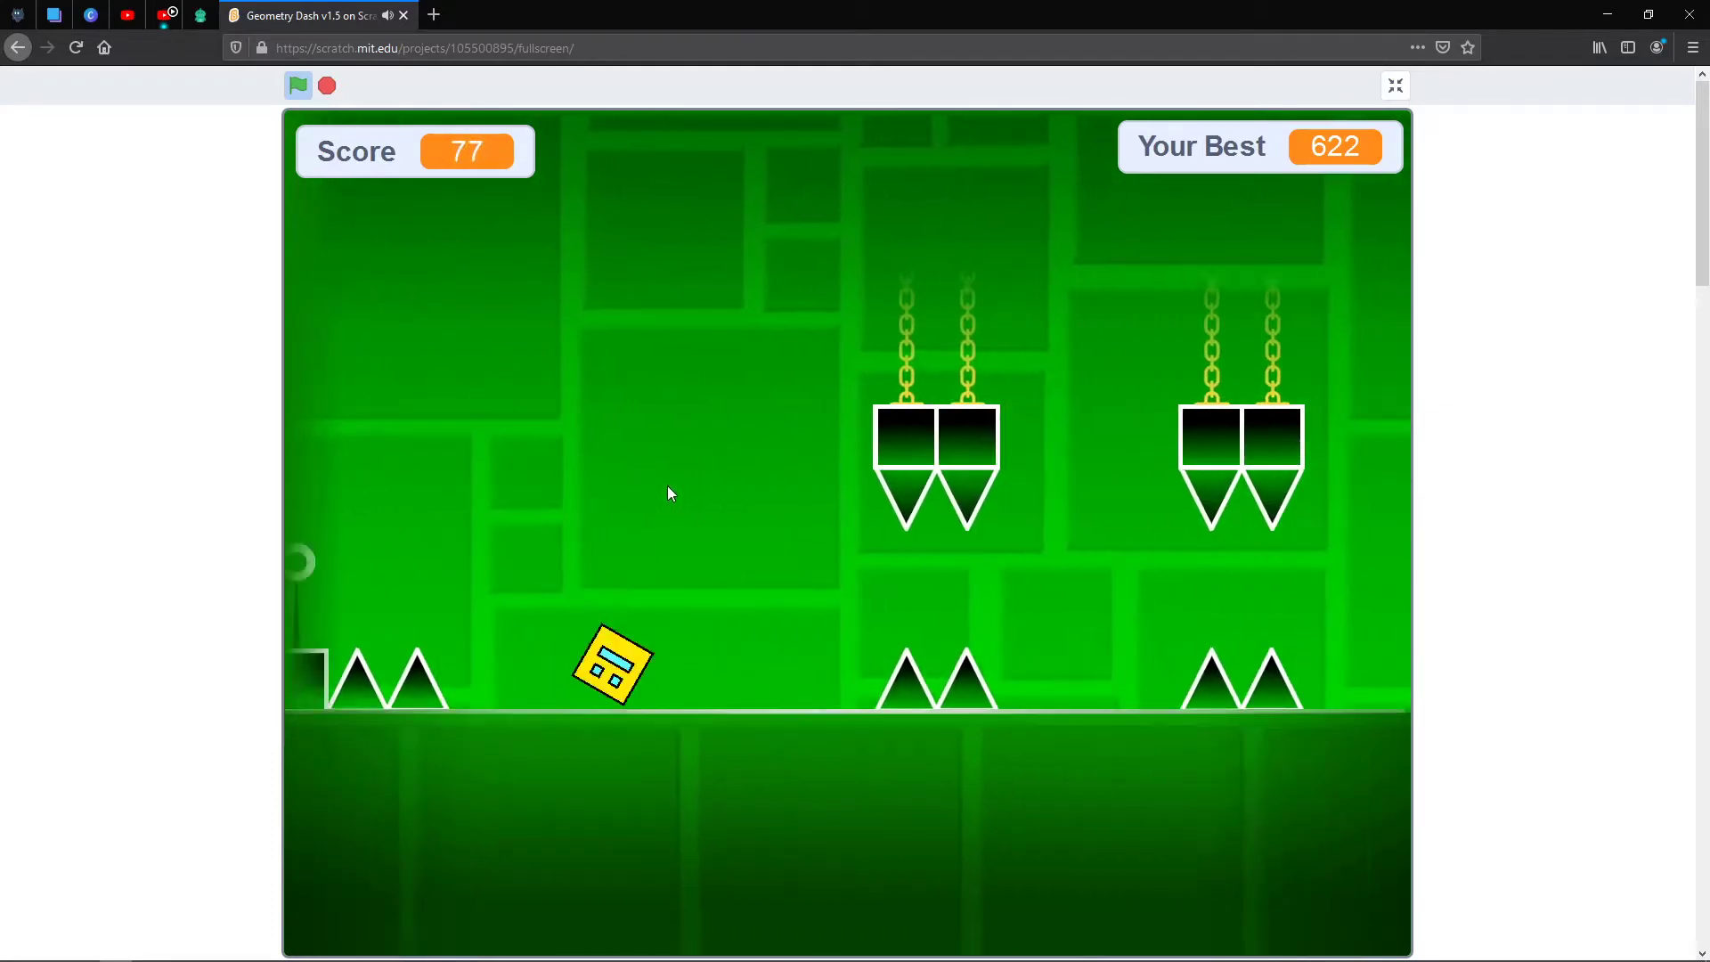
pyautogui.click(666, 486)
pyautogui.click(665, 485)
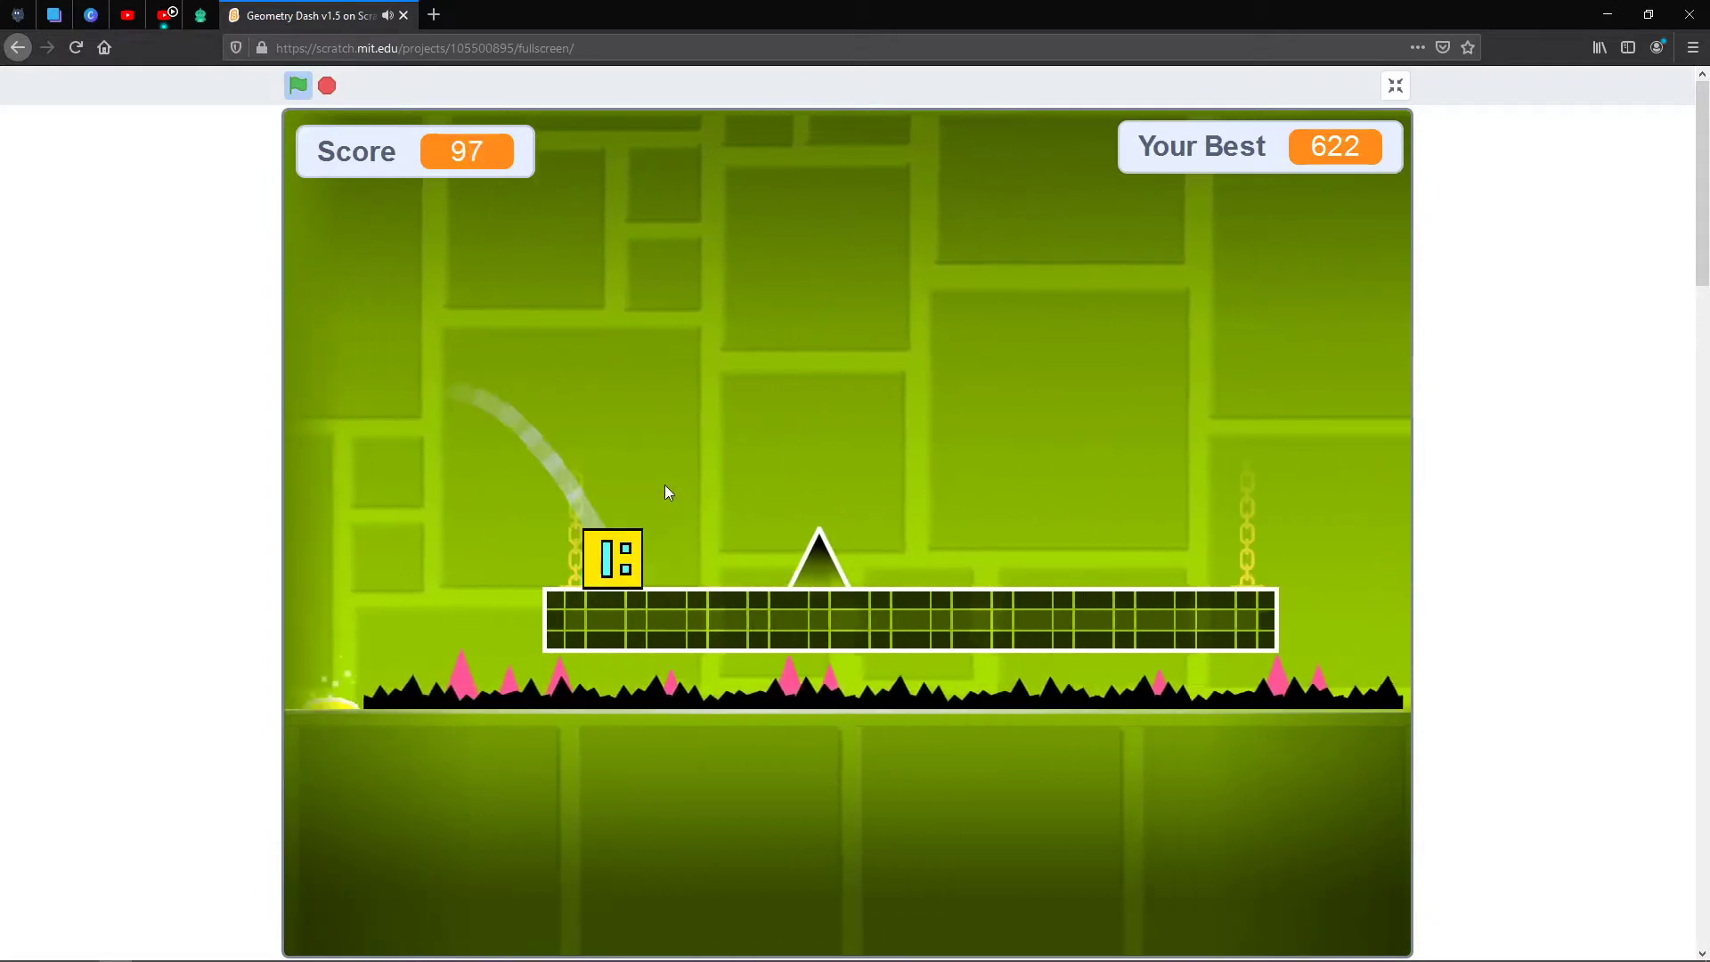
# Clear the ground spikes, jump orb, pillar and spike rows below the spiked ceiling
pyautogui.click(665, 486)
pyautogui.click(663, 483)
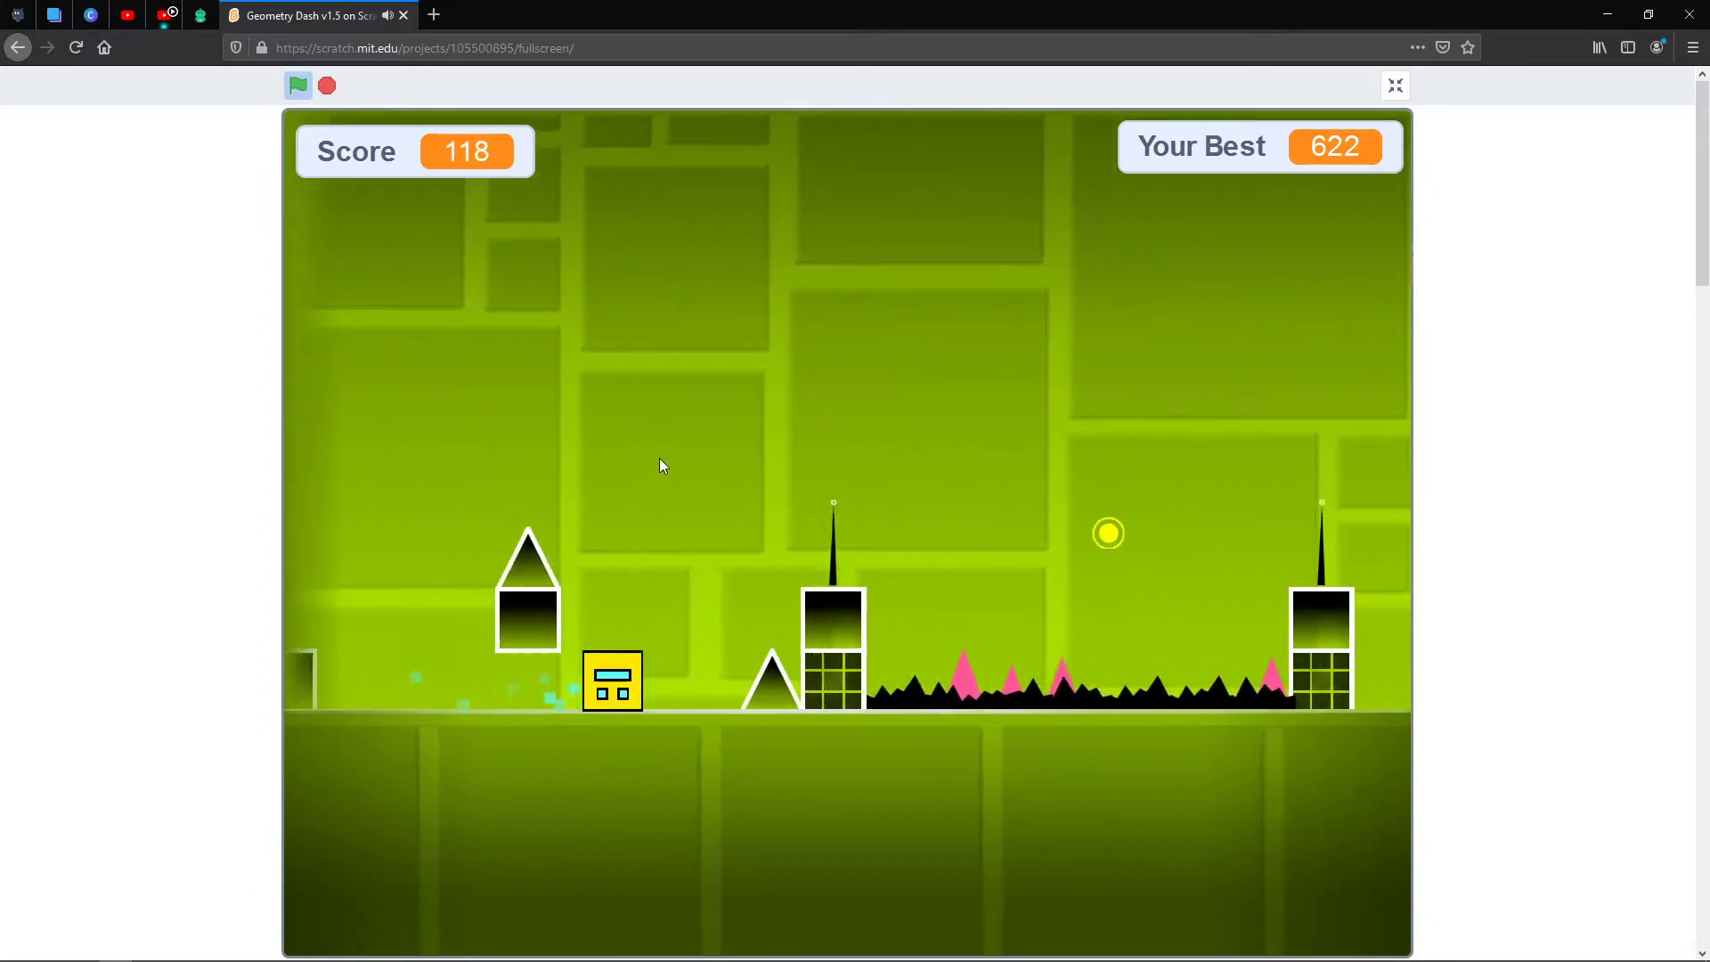
pyautogui.click(659, 458)
pyautogui.click(661, 446)
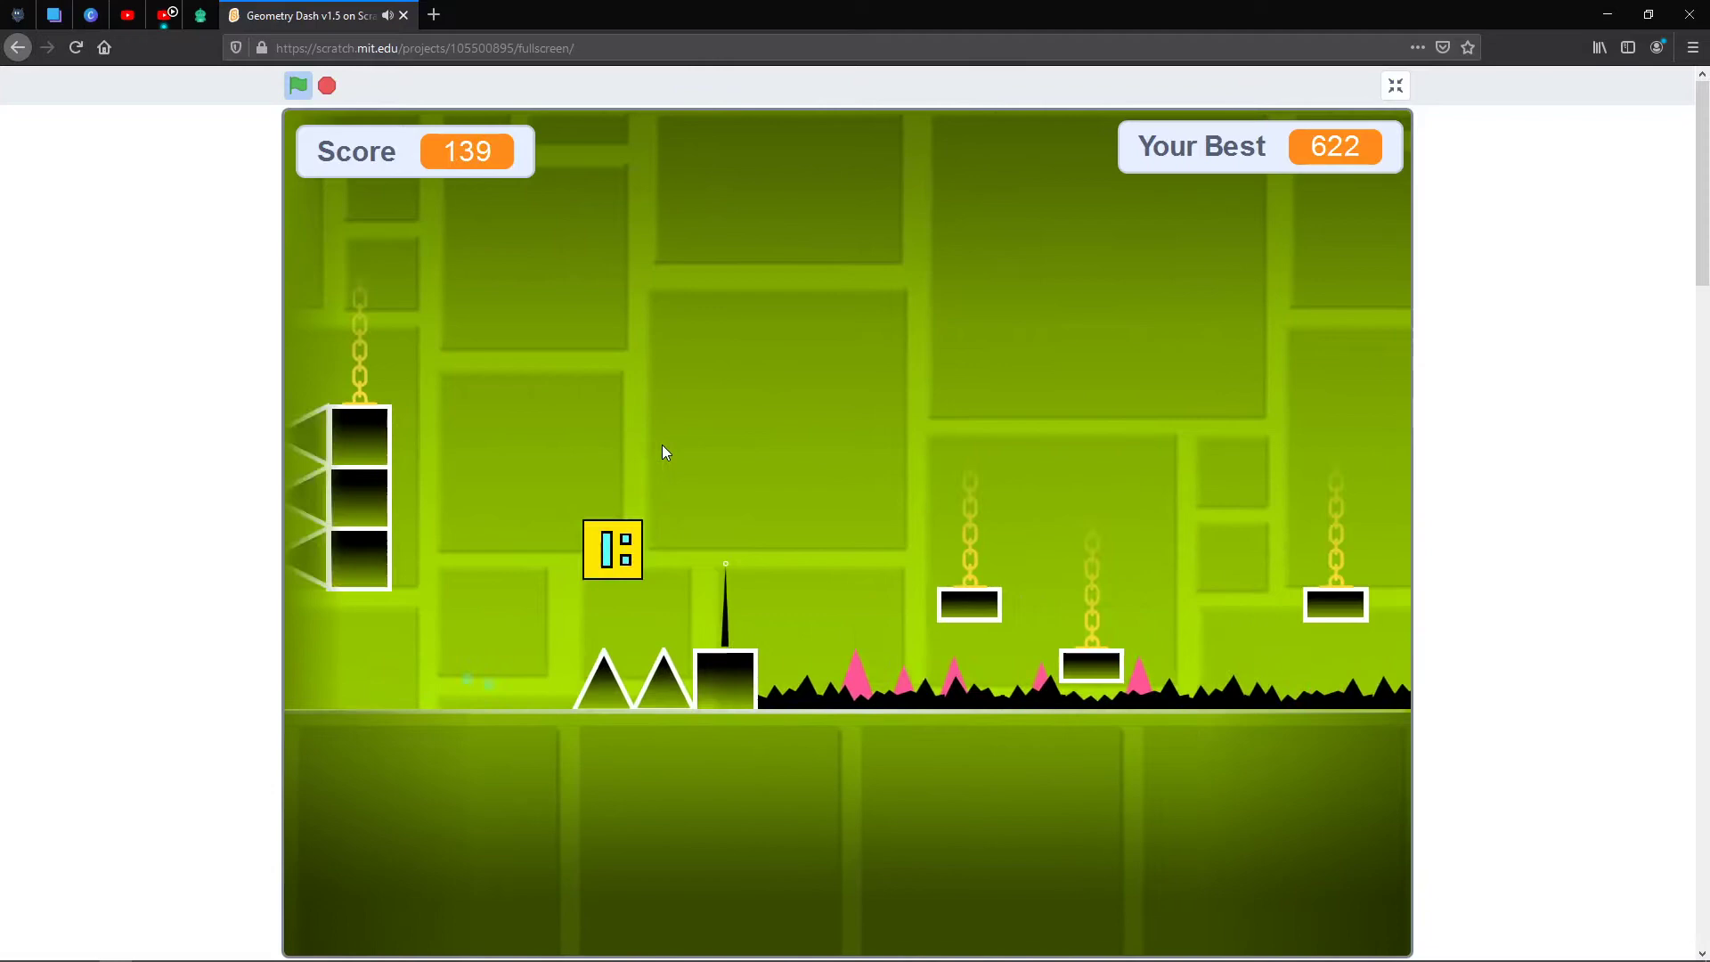
pyautogui.click(662, 452)
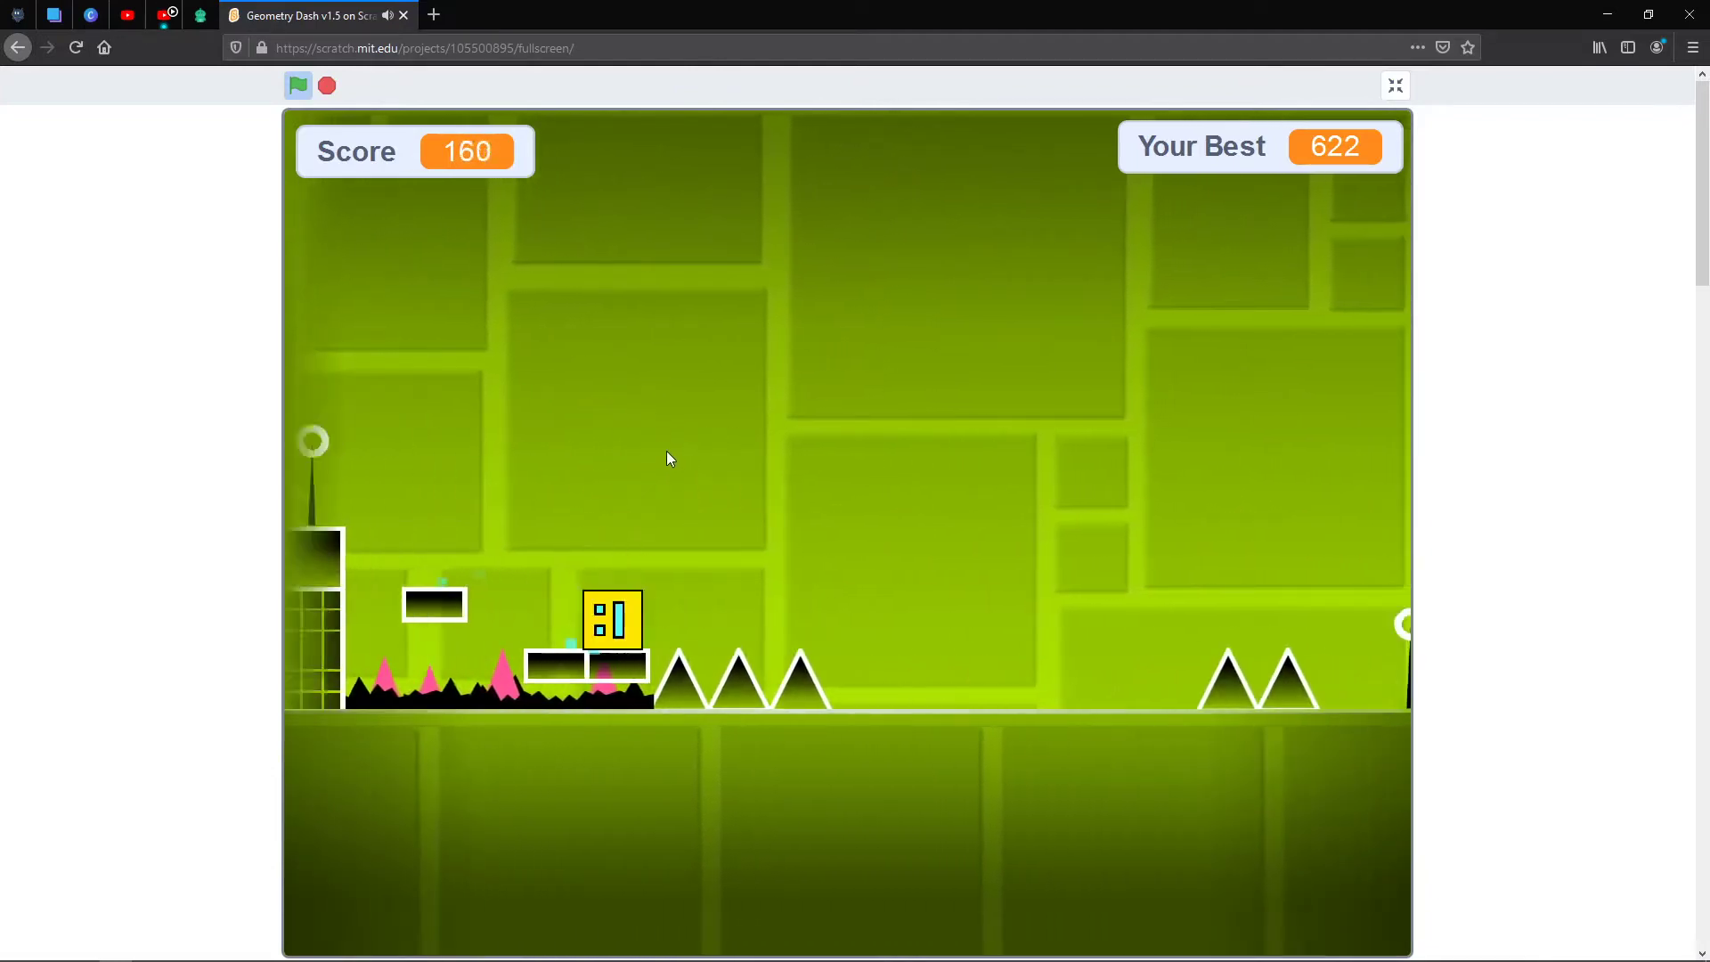
pyautogui.click(667, 451)
pyautogui.click(675, 448)
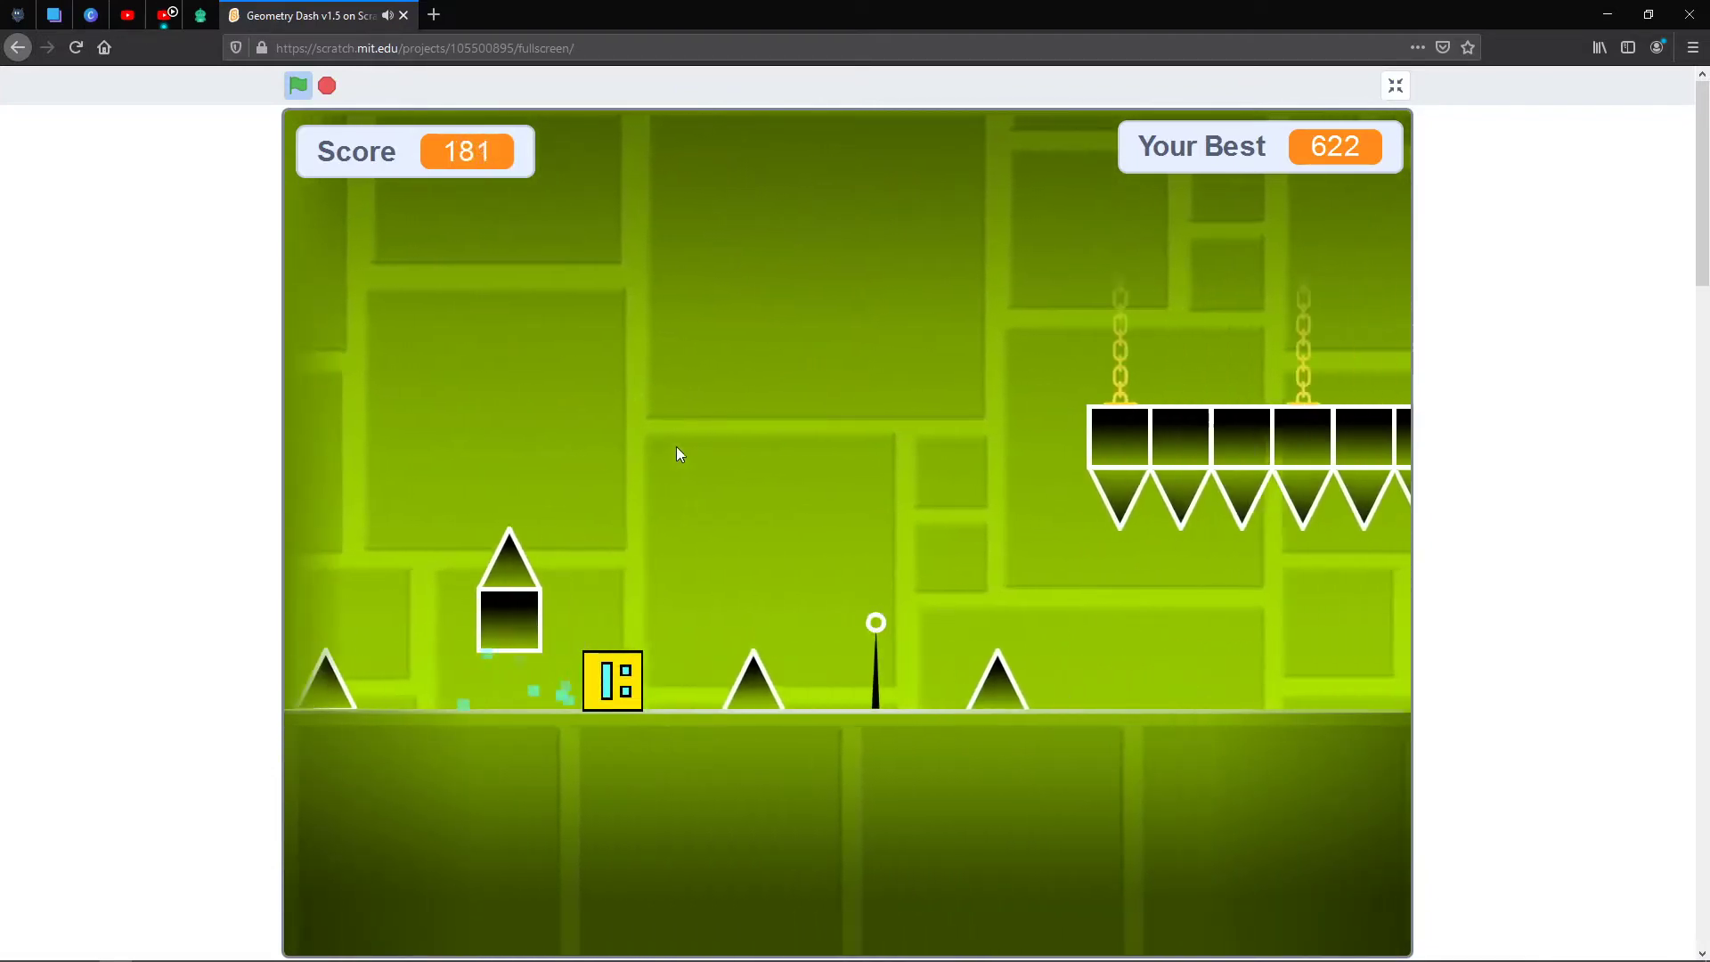
pyautogui.click(677, 446)
# Jump over the spiked pillar across the grid towers, using the yellow orb to reach the platform
pyautogui.click(674, 439)
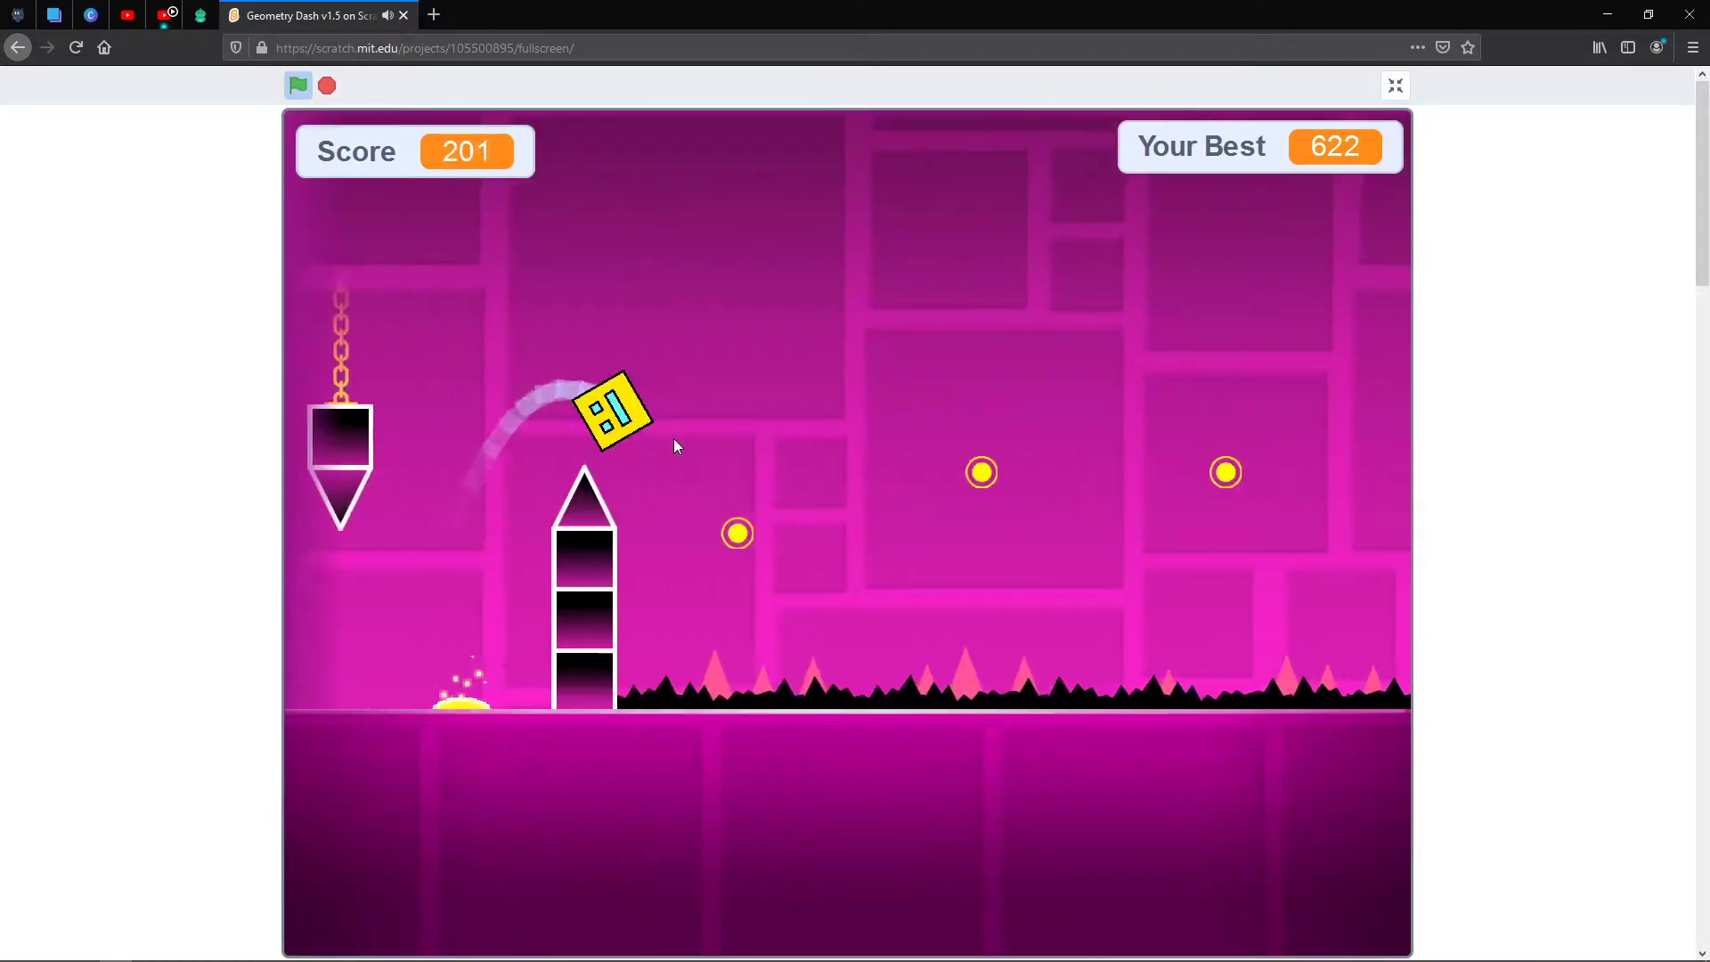
pyautogui.click(673, 438)
pyautogui.click(673, 438)
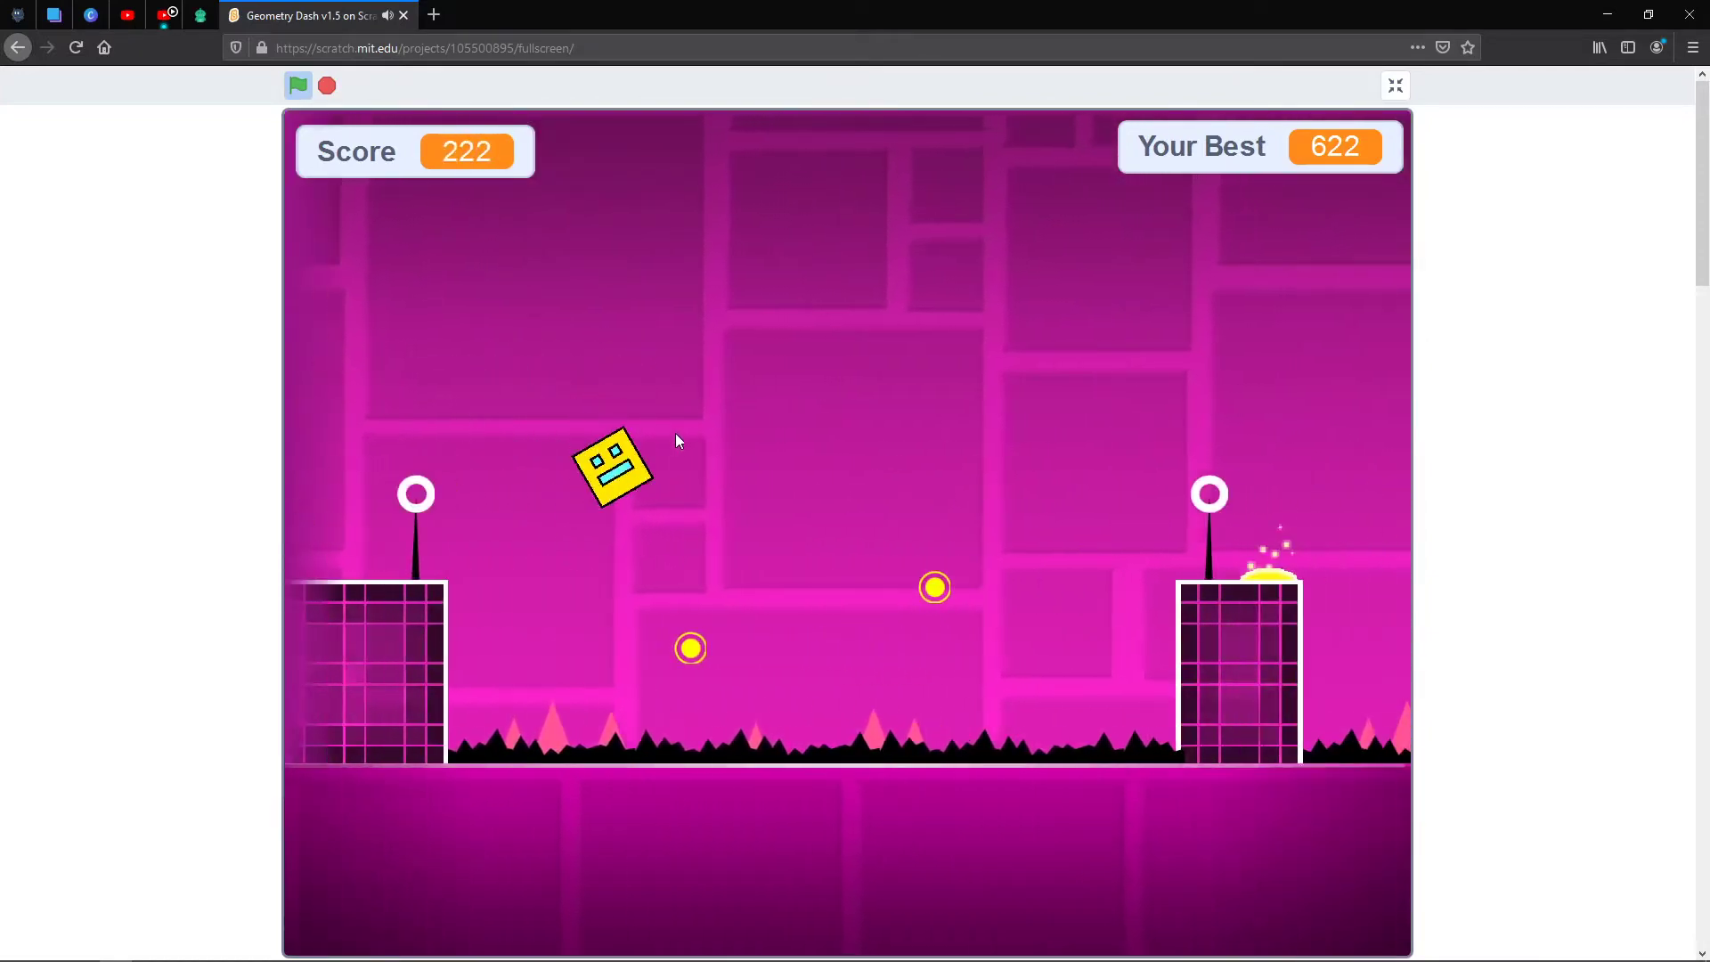
pyautogui.click(675, 432)
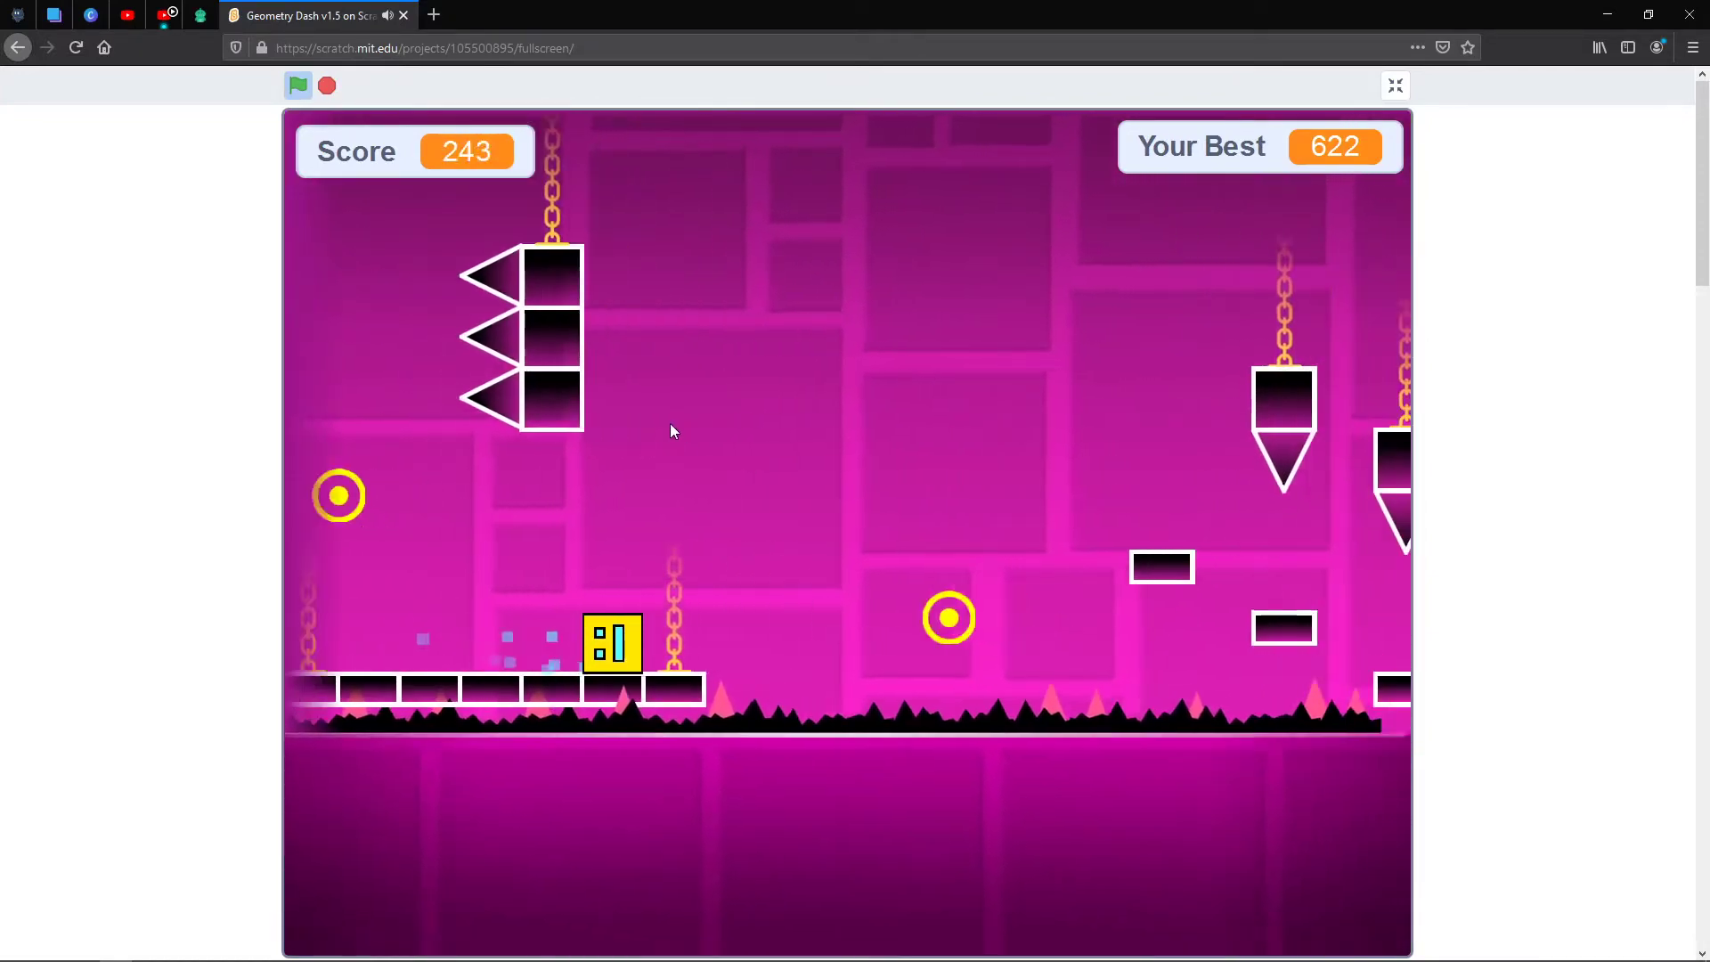
# Cross the chained platform, orbs and floating block pairs to reach the ship portal
pyautogui.click(678, 426)
pyautogui.click(679, 425)
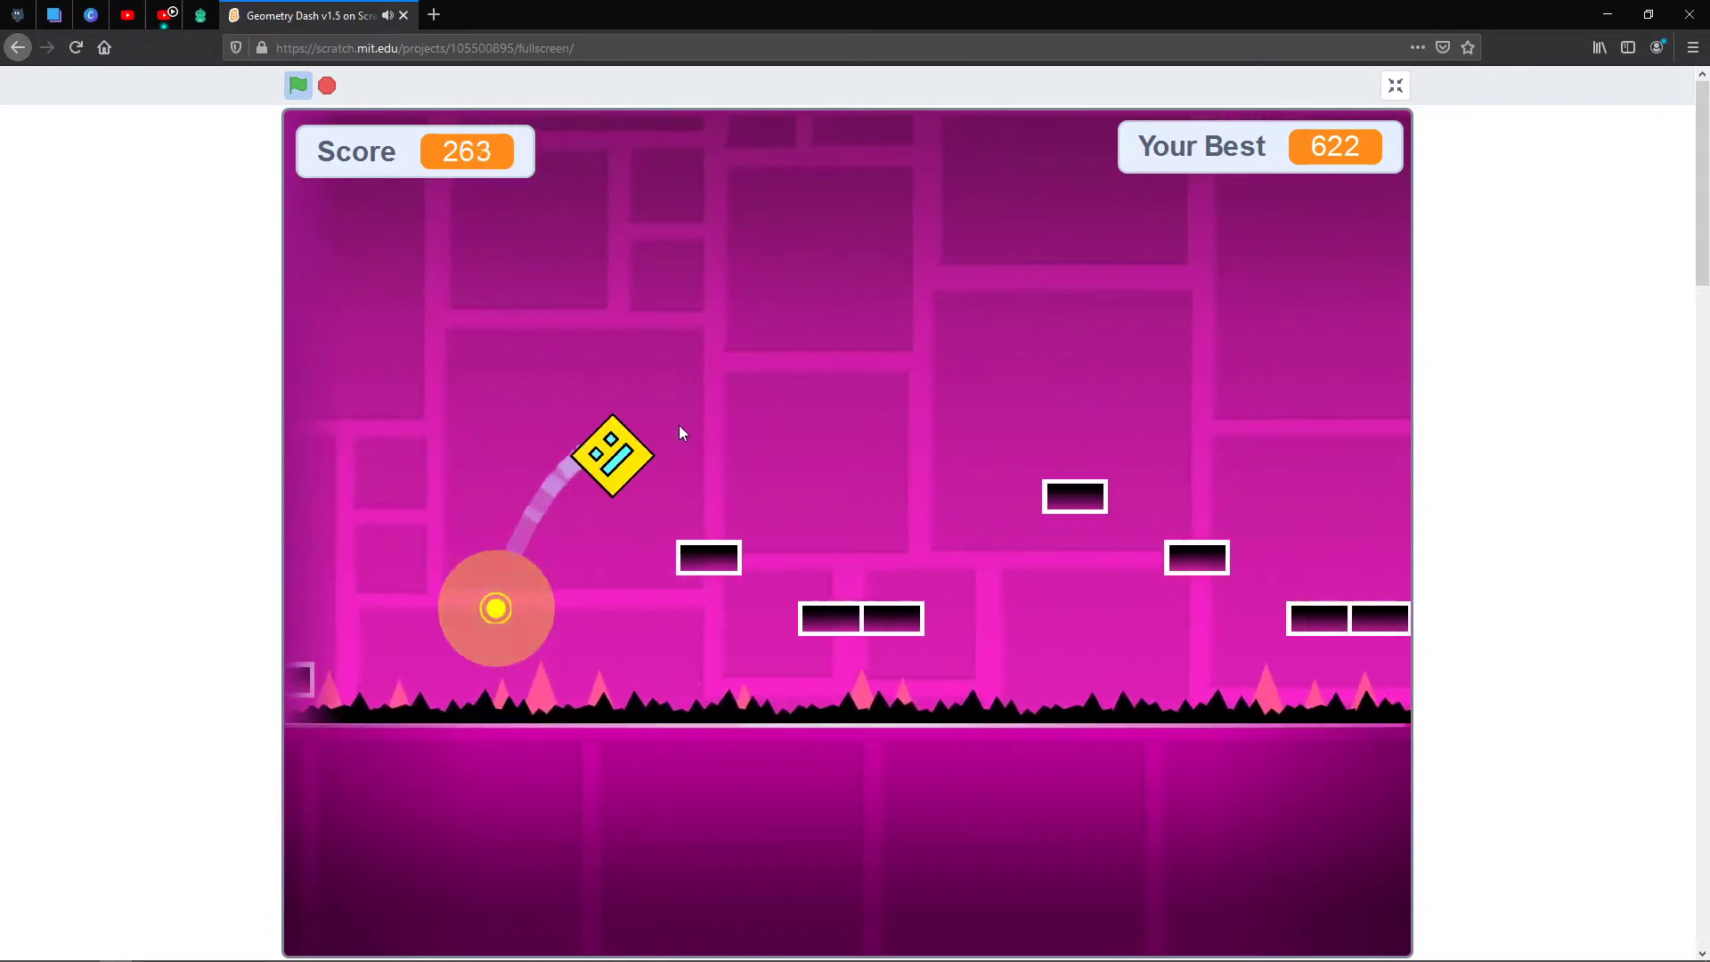
pyautogui.click(680, 424)
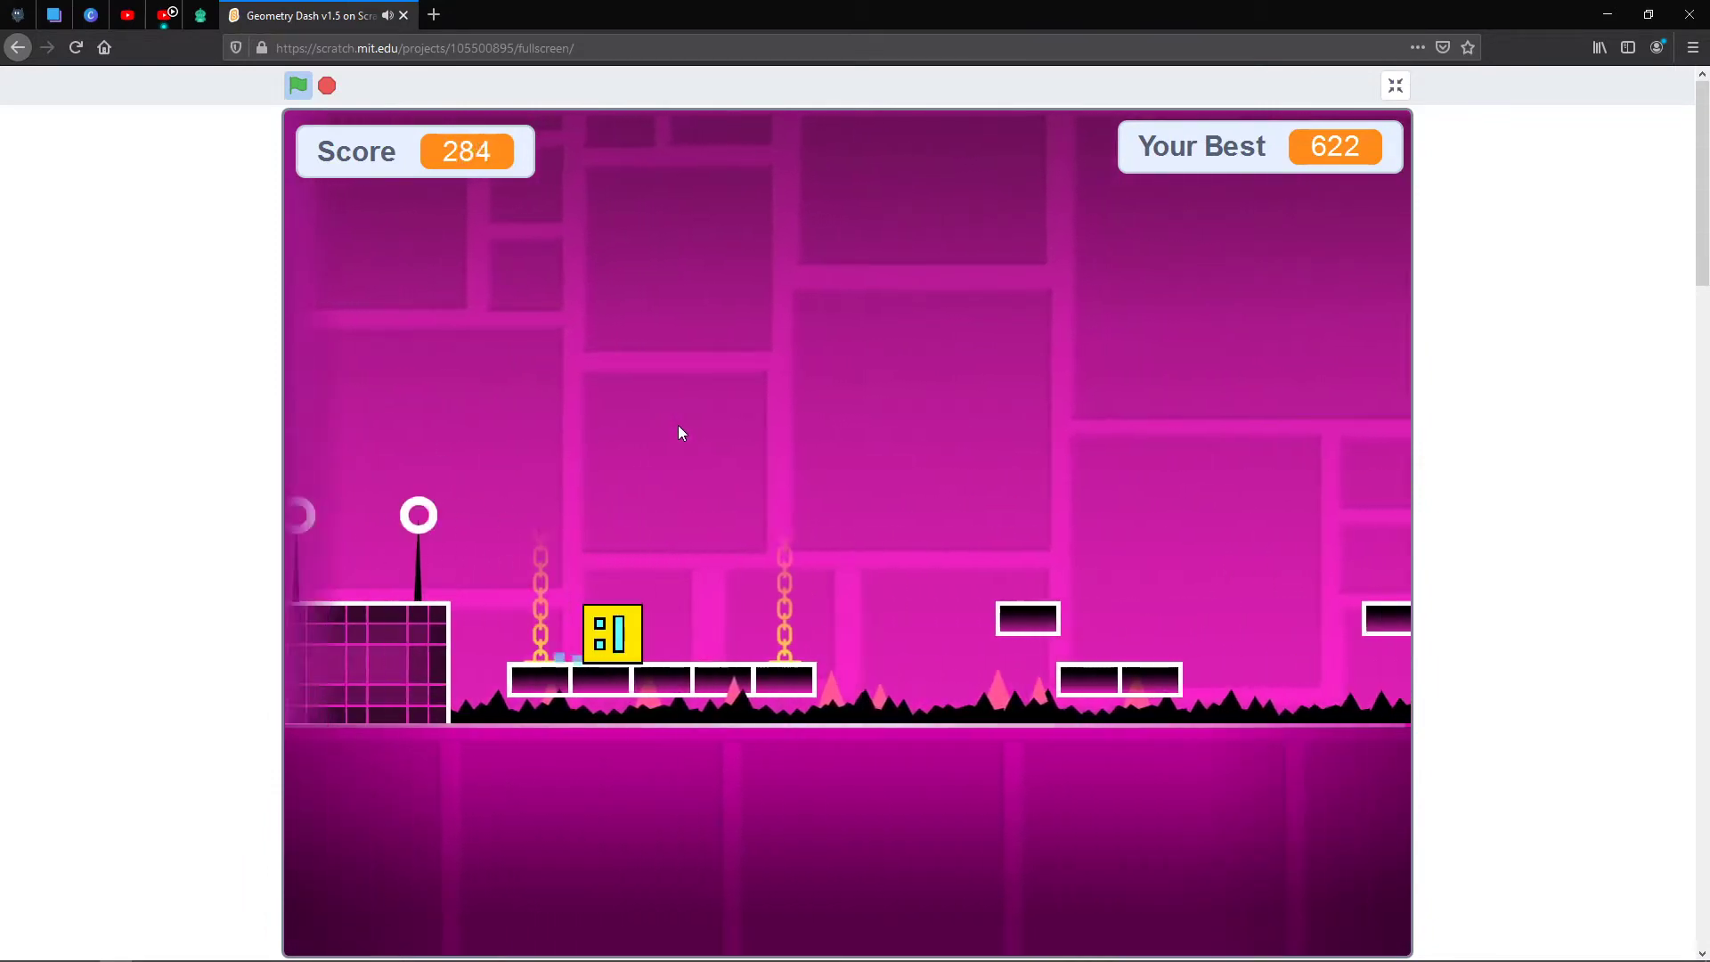
pyautogui.click(678, 425)
pyautogui.click(678, 424)
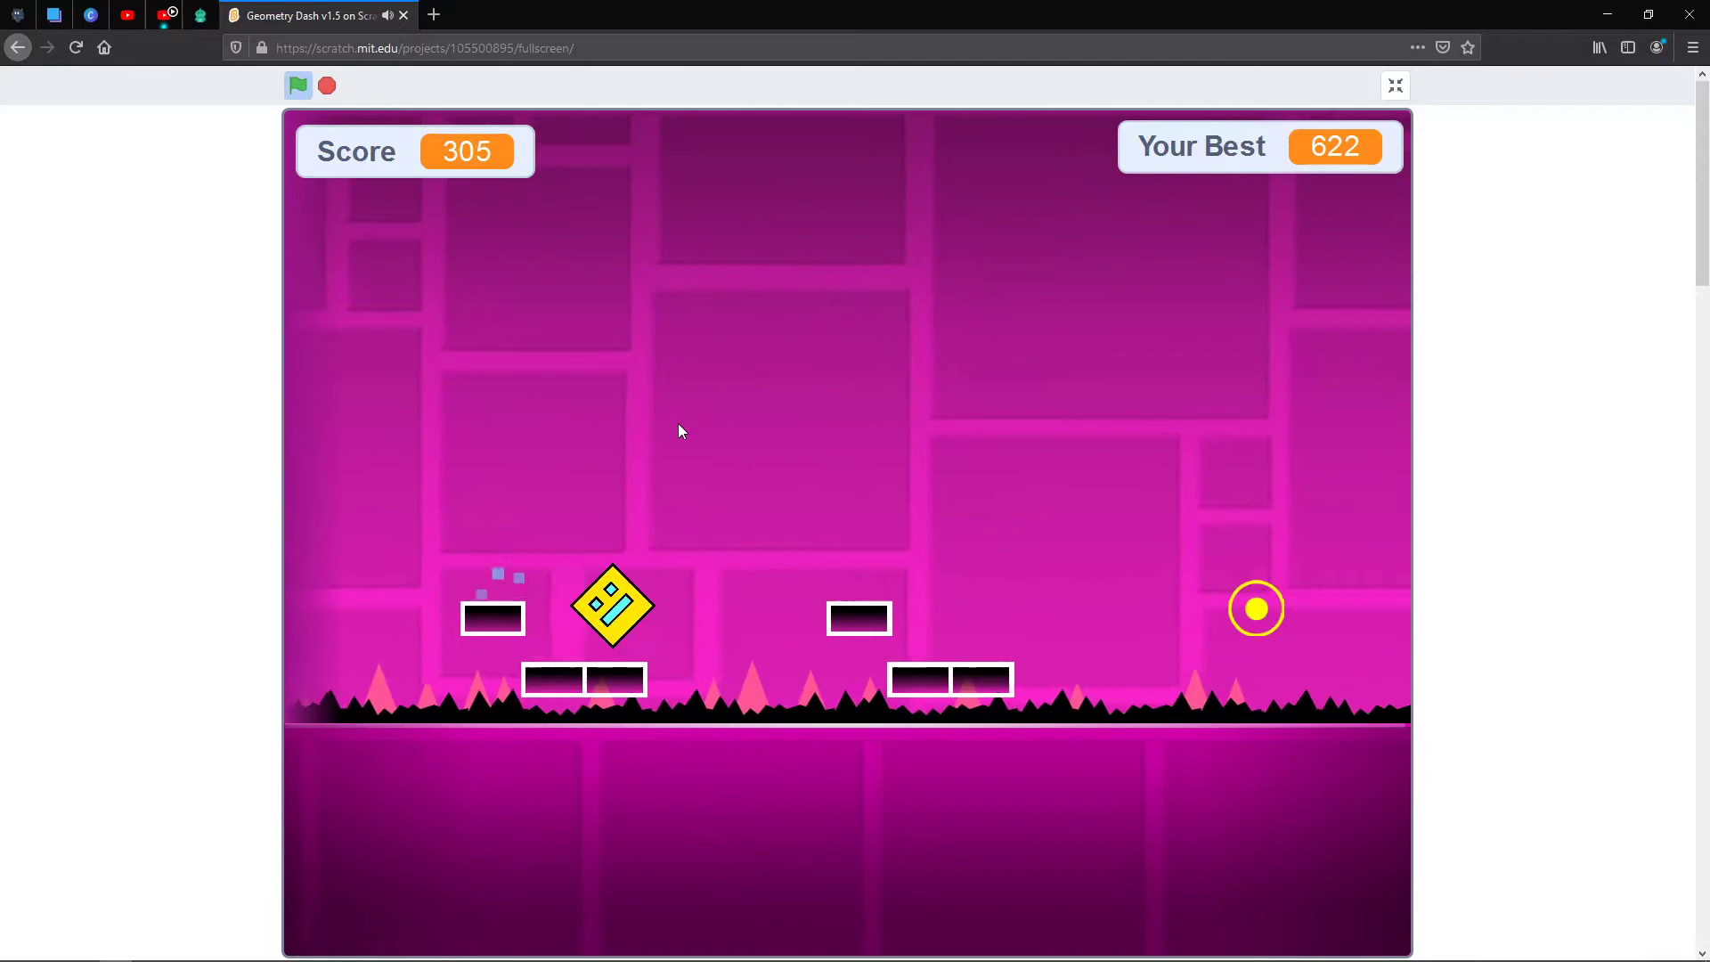
pyautogui.click(677, 424)
# Fly the ship through the portal and the black block gaps, steadying it and climbing toward the ceiling
pyautogui.click(678, 424)
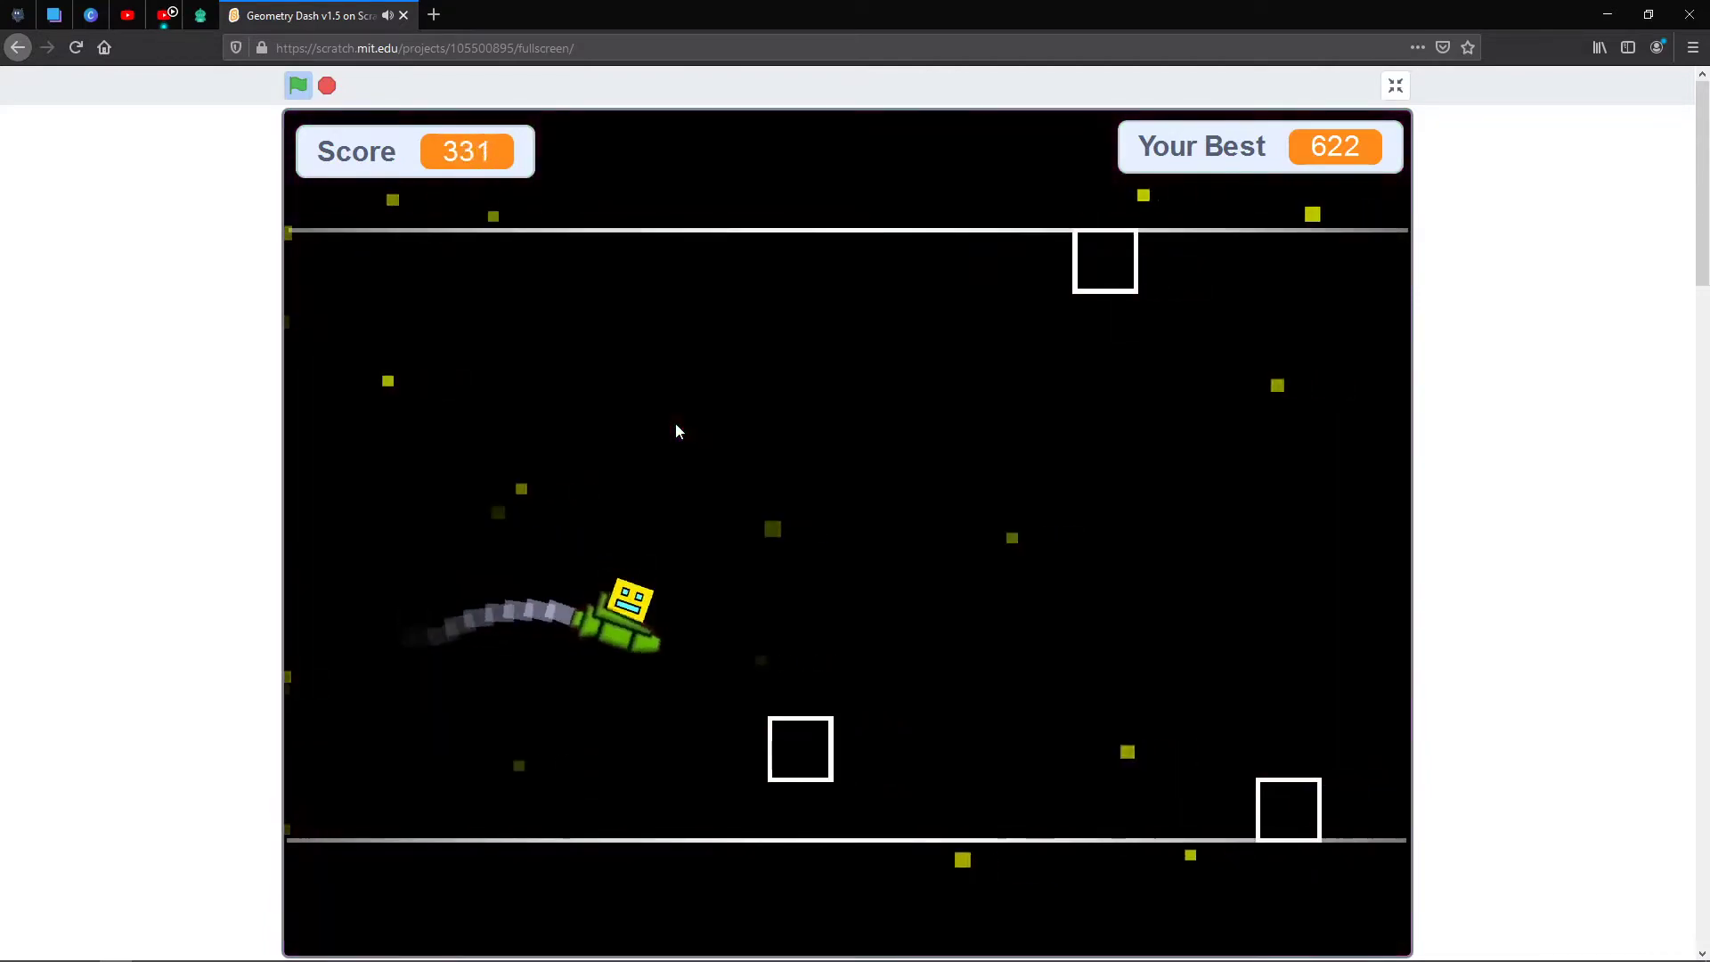
pyautogui.click(676, 424)
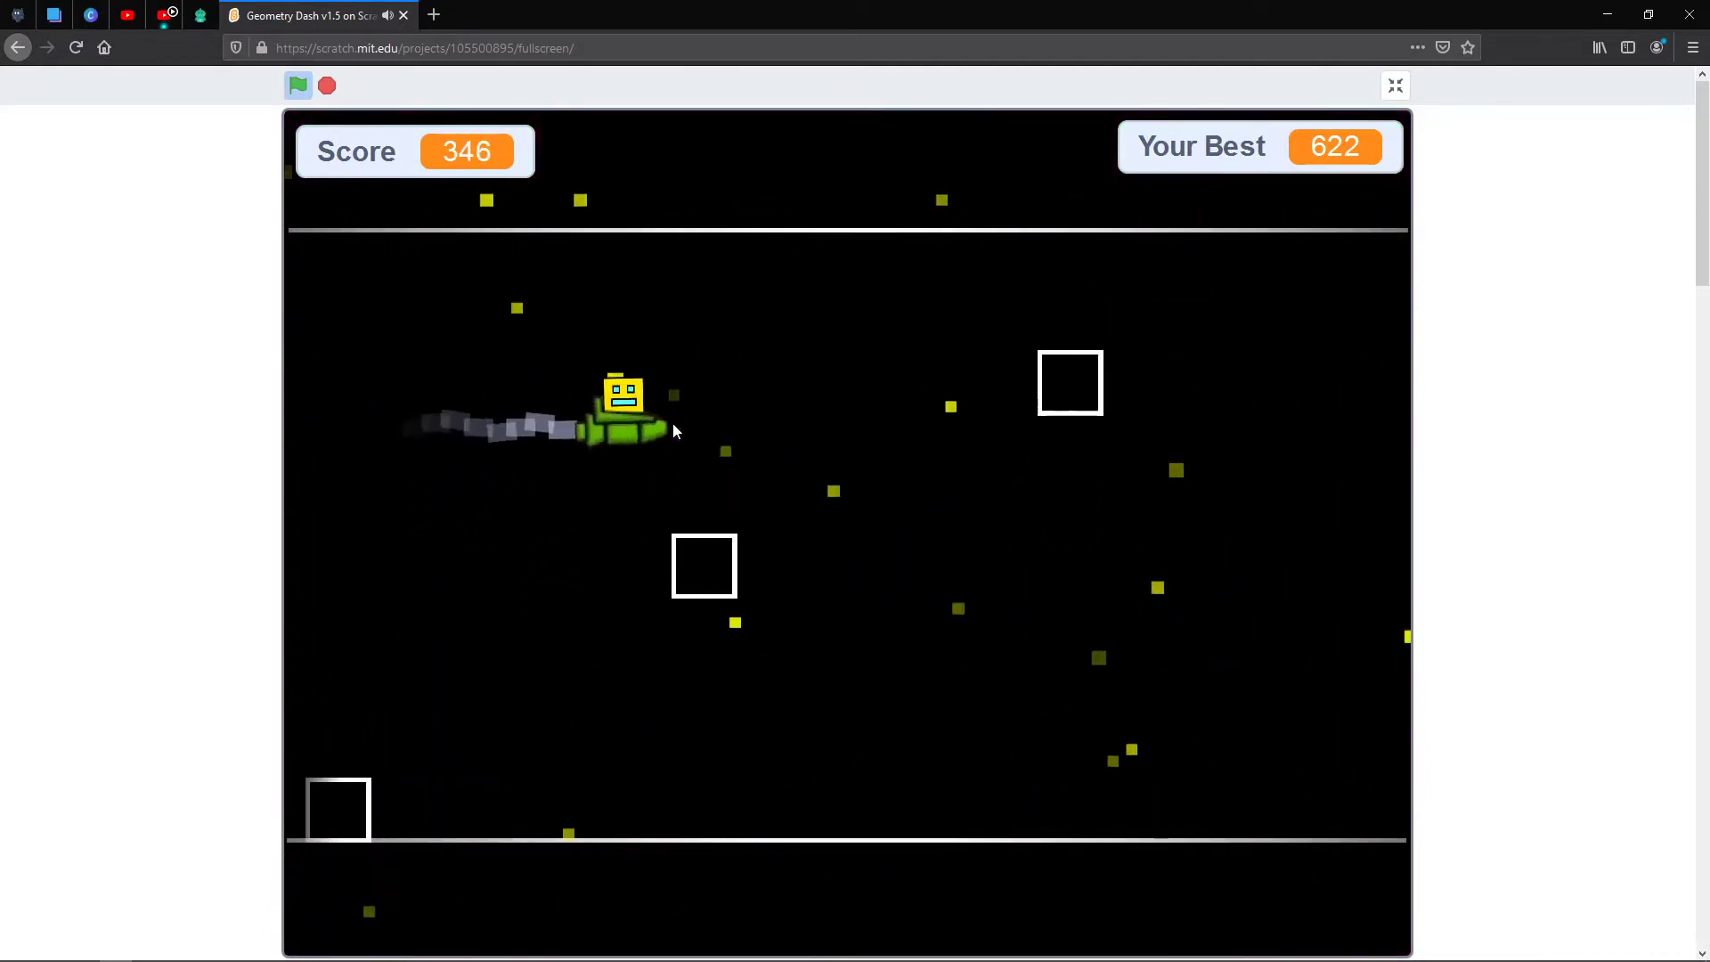
pyautogui.click(669, 421)
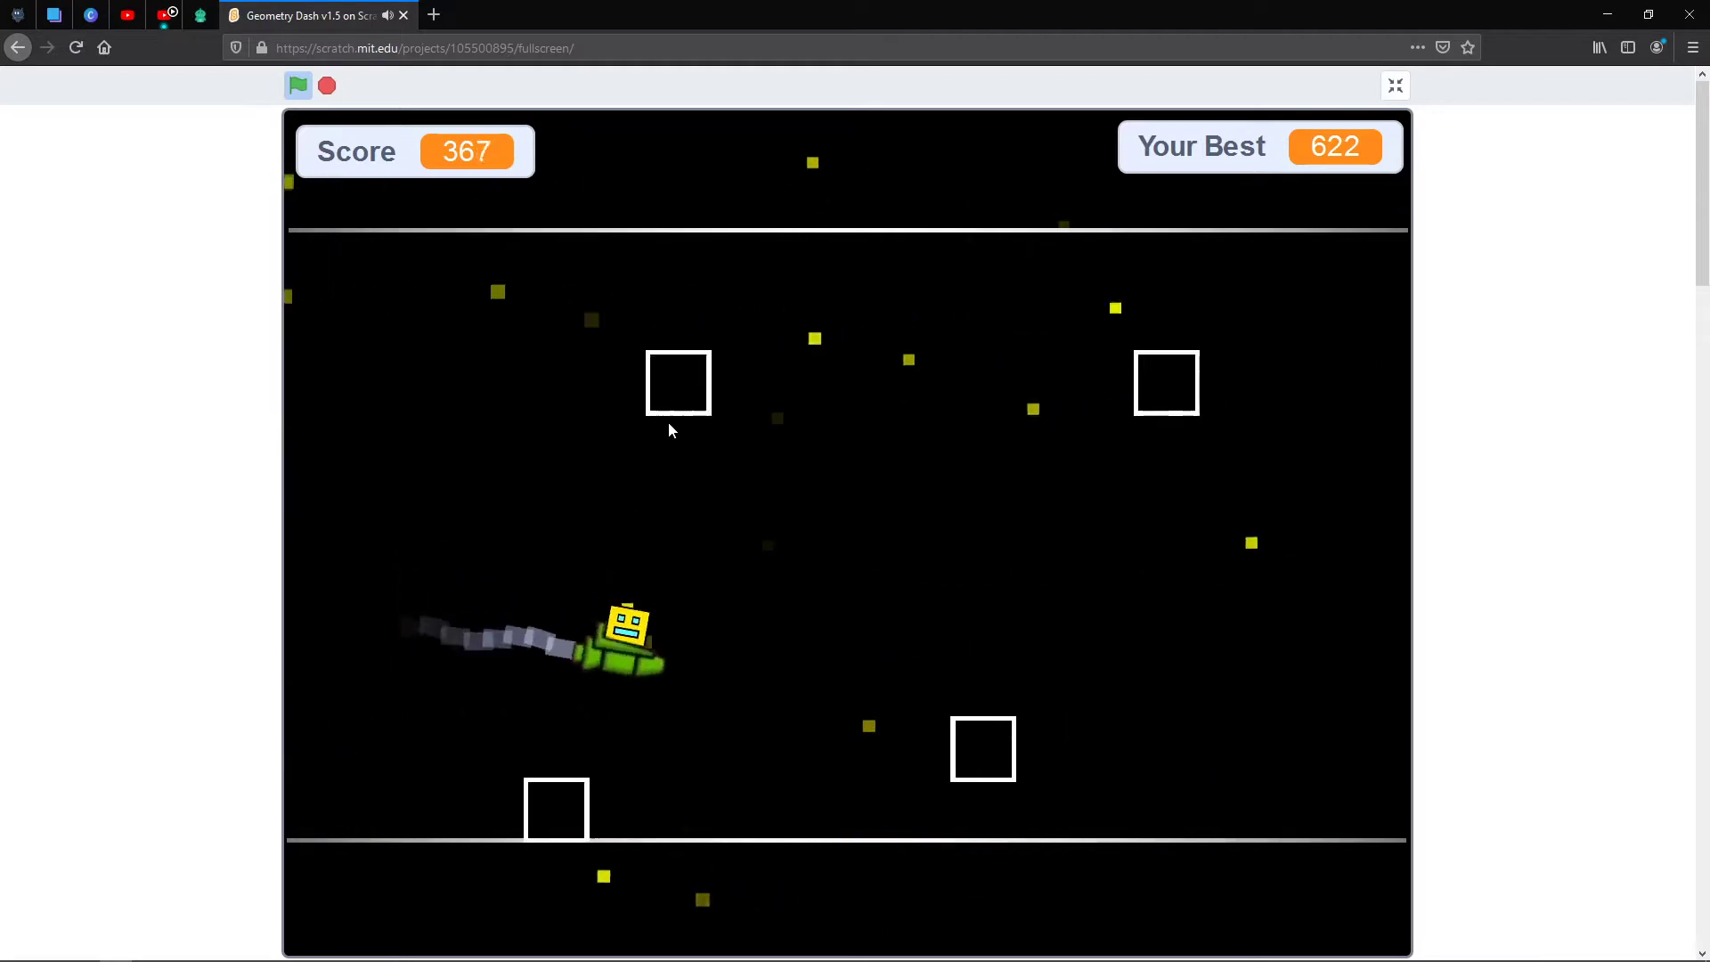
pyautogui.moveTo(668, 421); pyautogui.dragTo(673, 421)
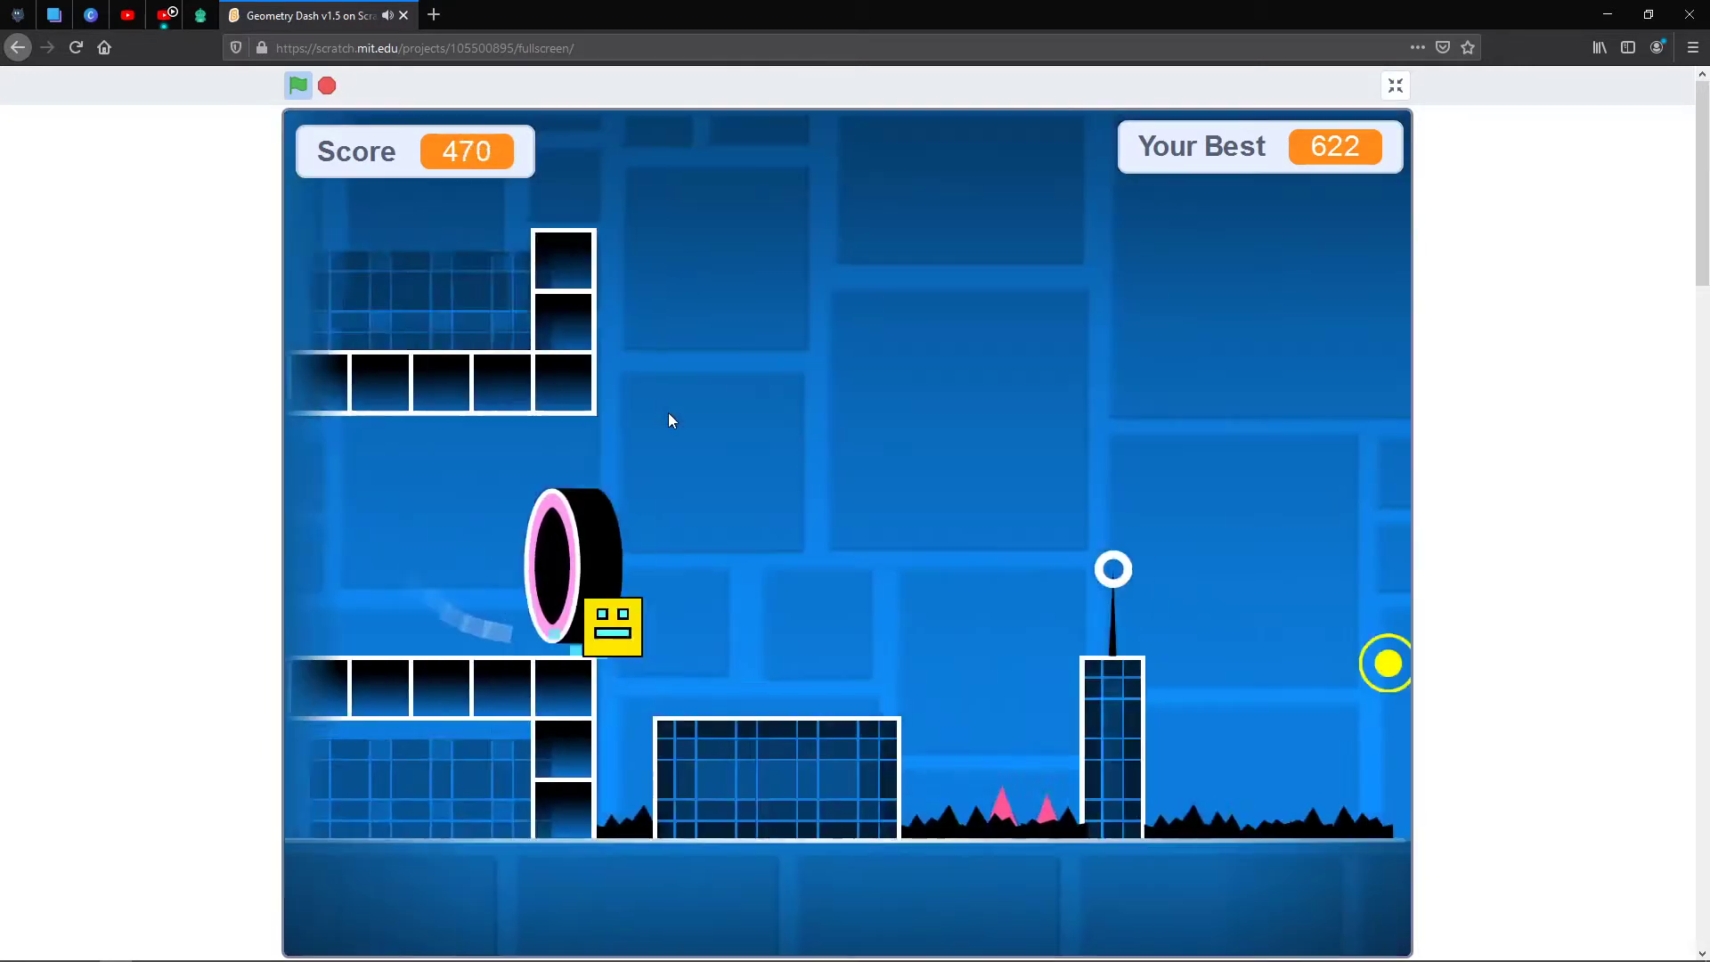
# Jump the cube over the first blocks, spiked pillars and ground spike rows onto a block
pyautogui.click(669, 413)
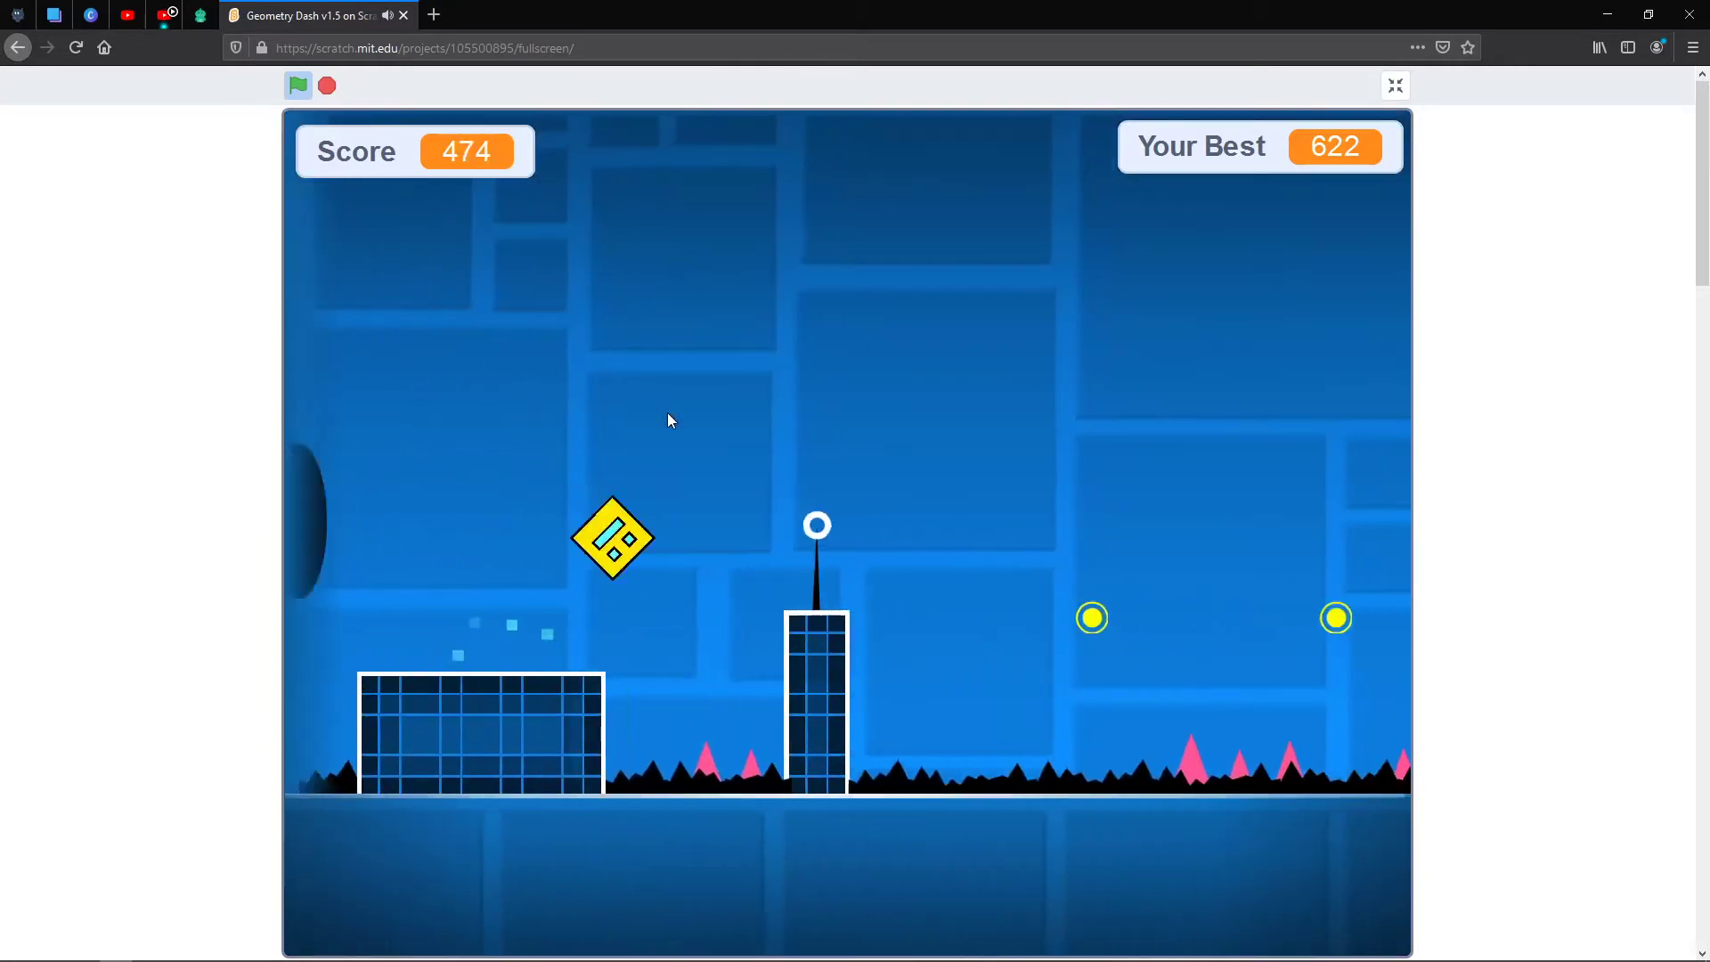
pyautogui.click(668, 419)
pyautogui.click(669, 419)
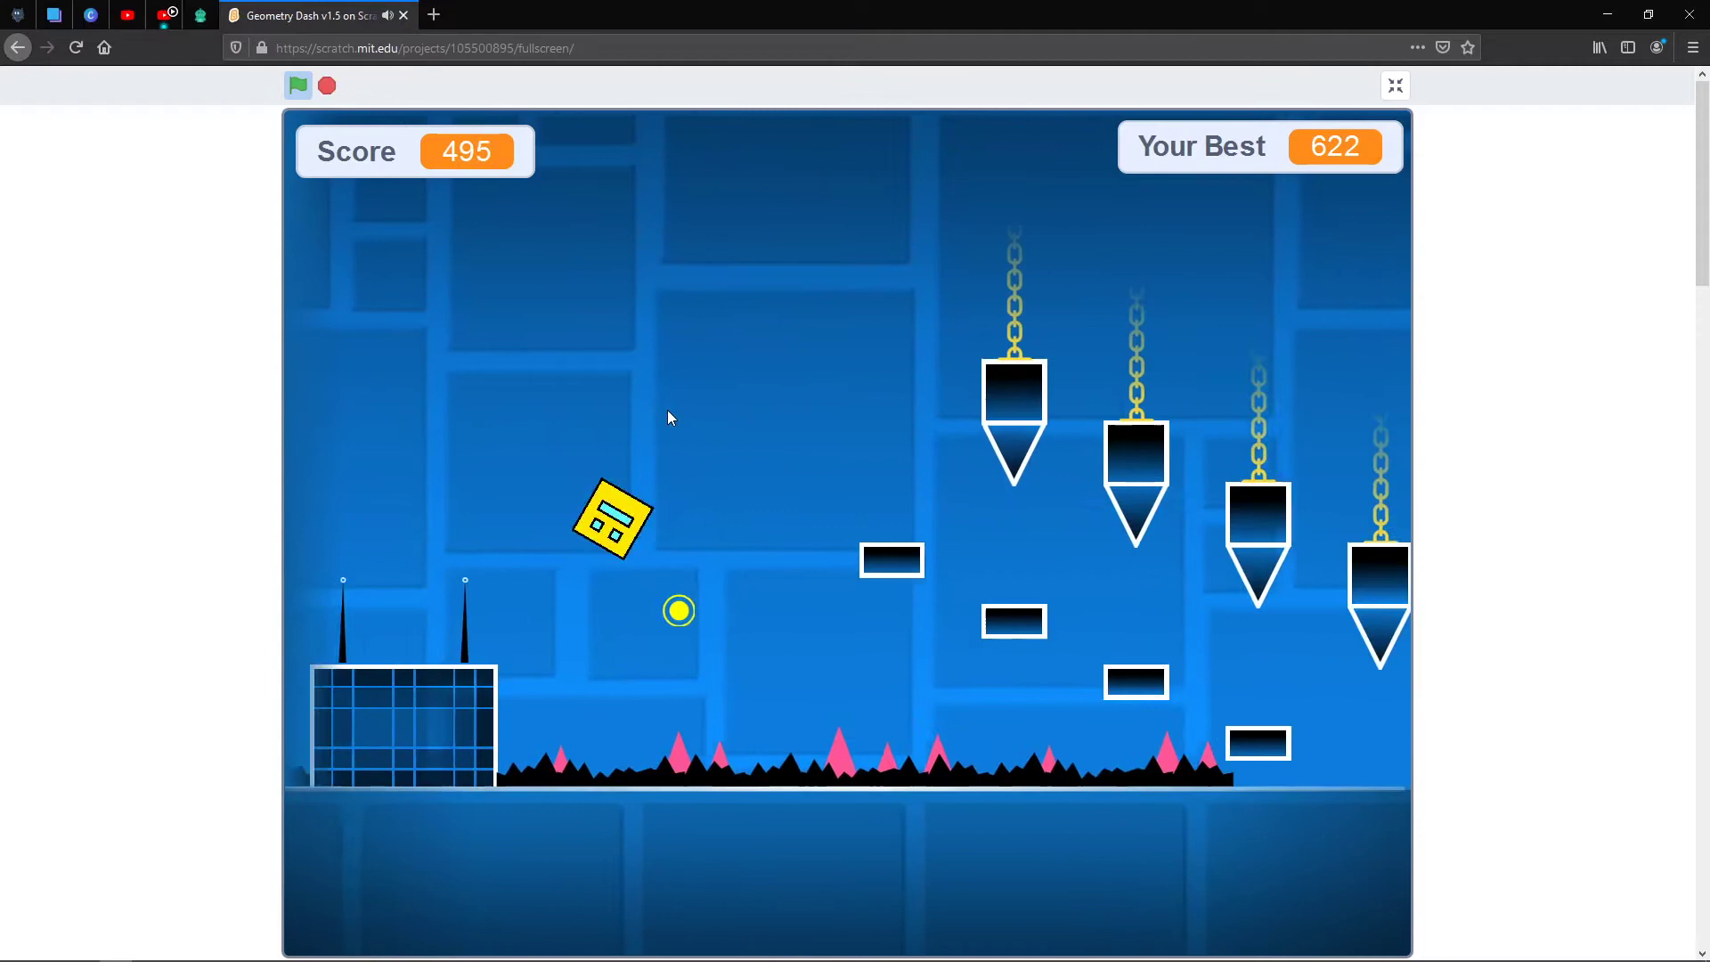
pyautogui.click(669, 417)
pyautogui.click(668, 417)
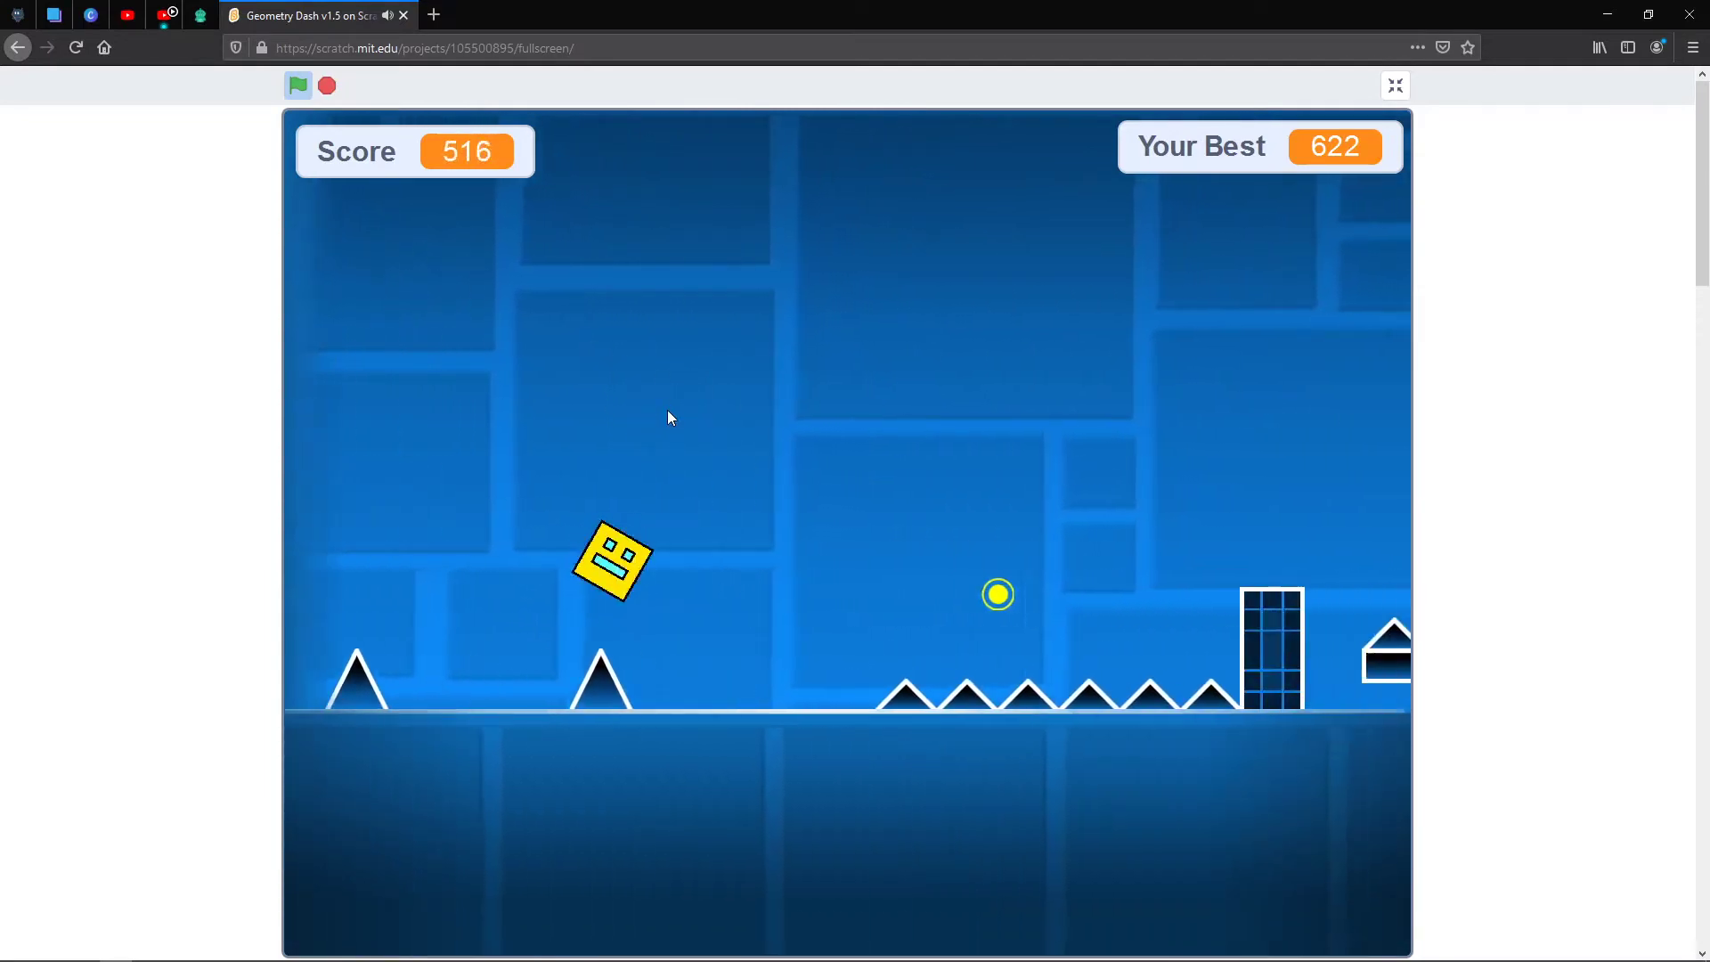
pyautogui.click(668, 417)
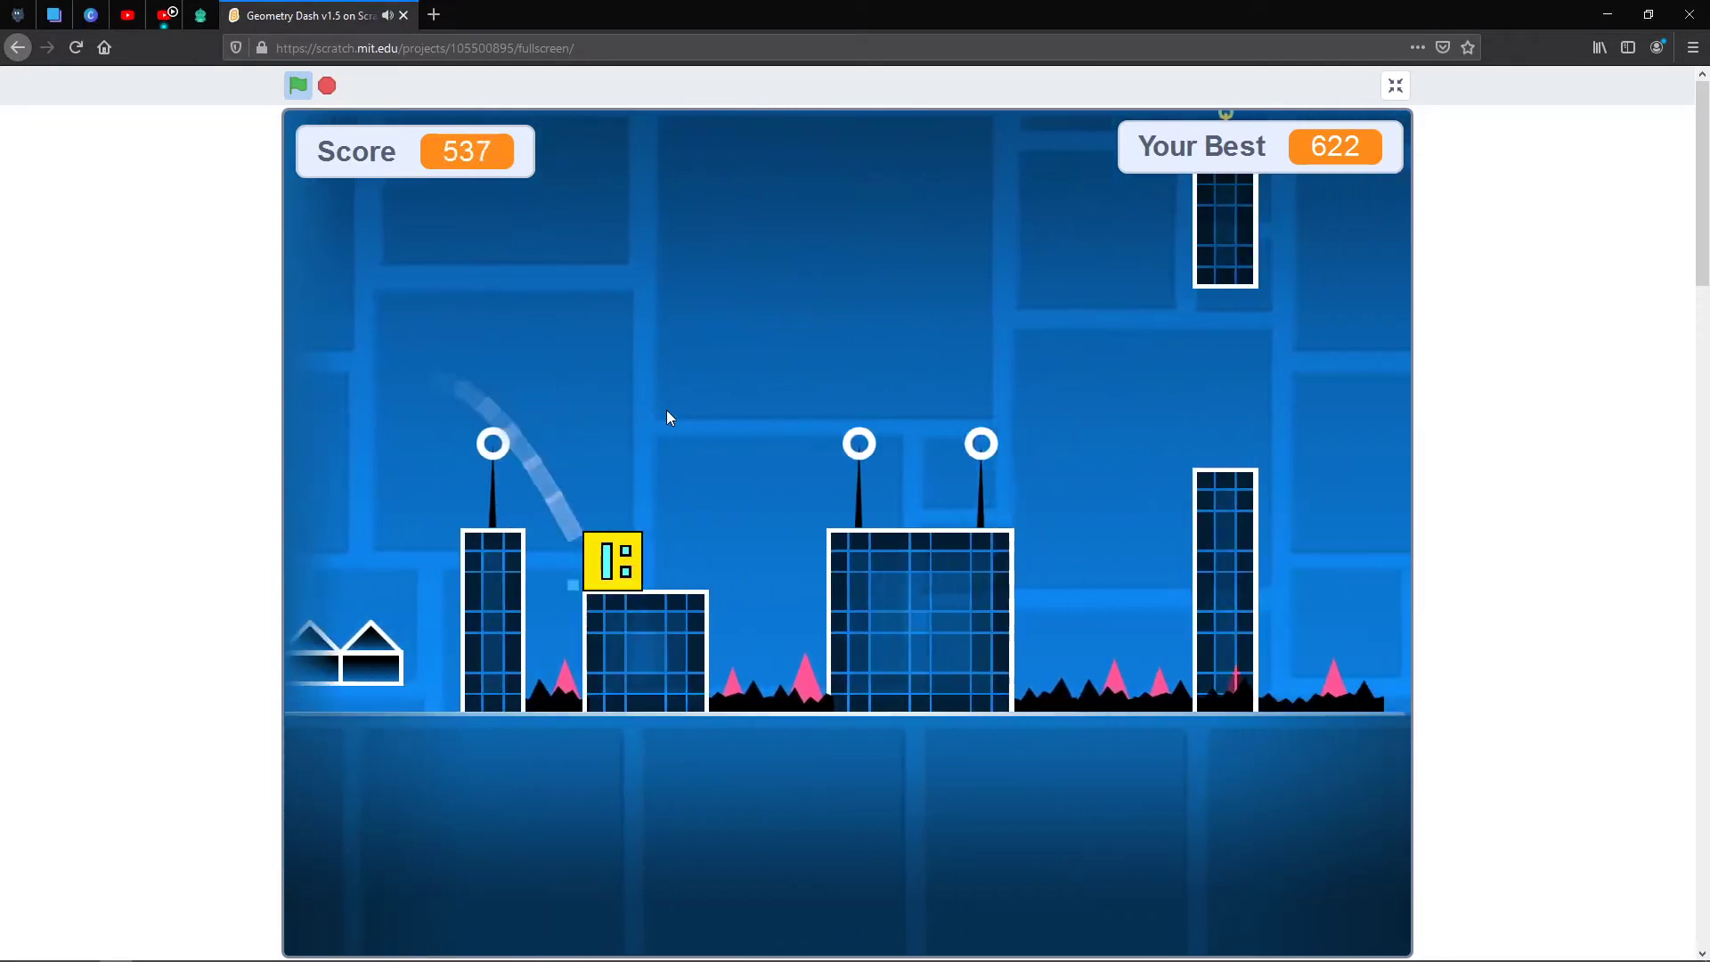
# Hop between pillars past hanging and ground spikes, then climb the floating platforms
pyautogui.click(668, 417)
pyautogui.click(668, 418)
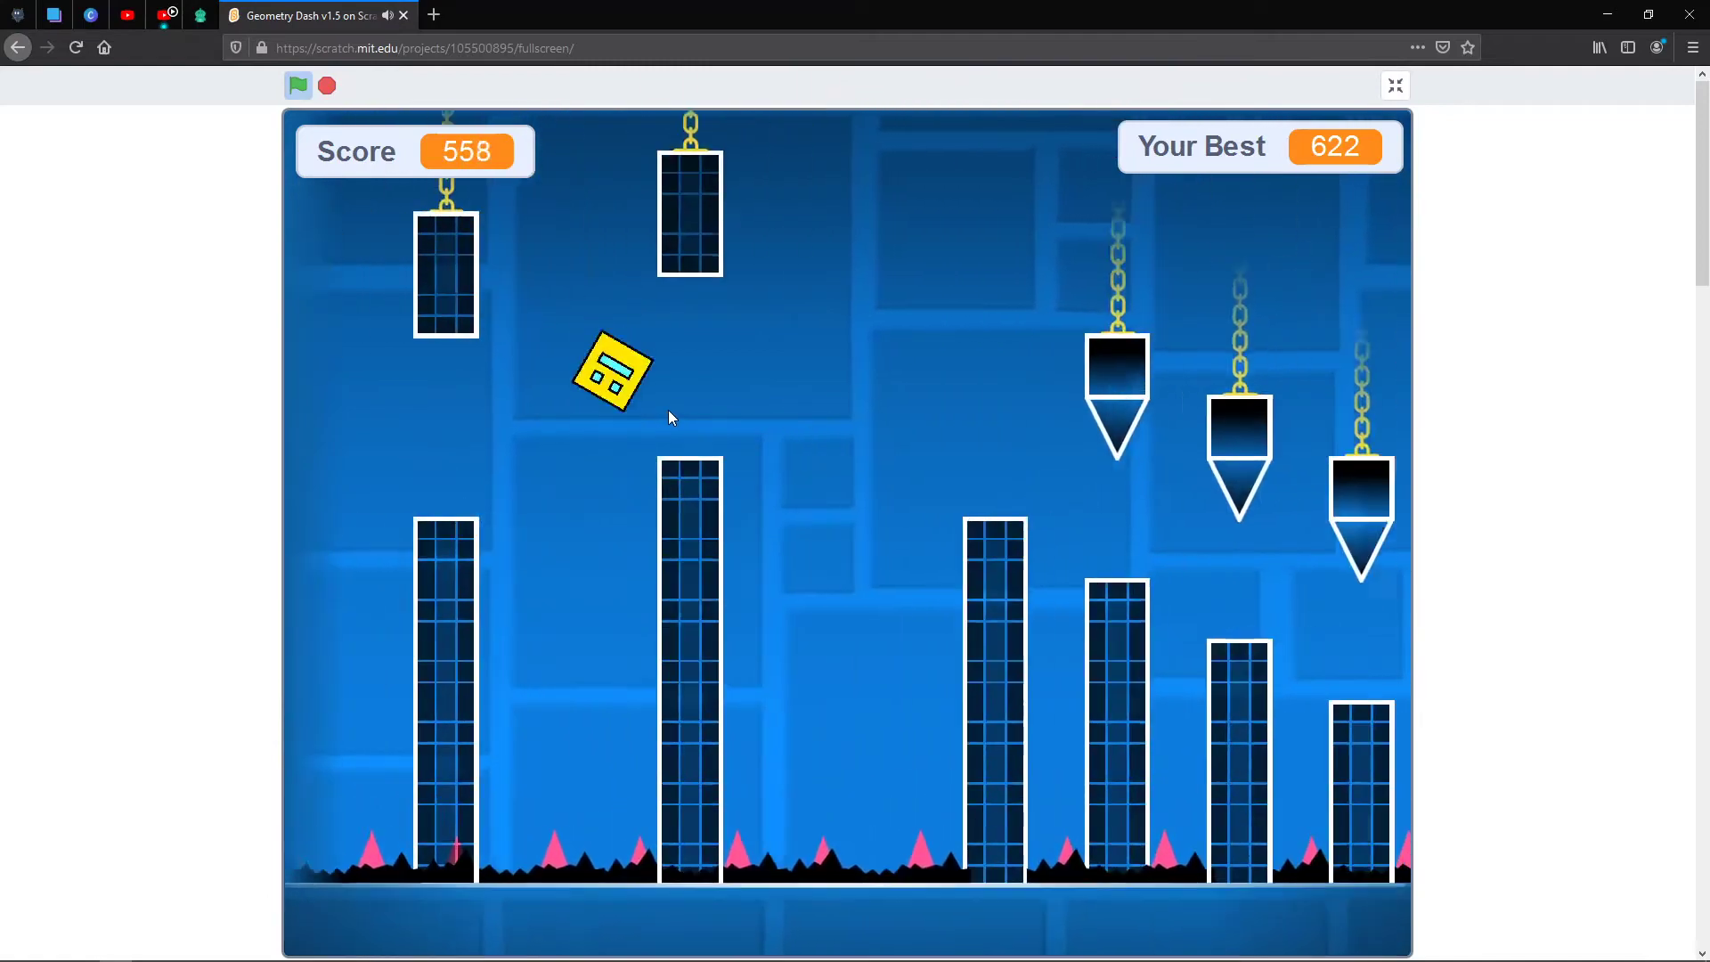
pyautogui.click(668, 417)
pyautogui.click(668, 417)
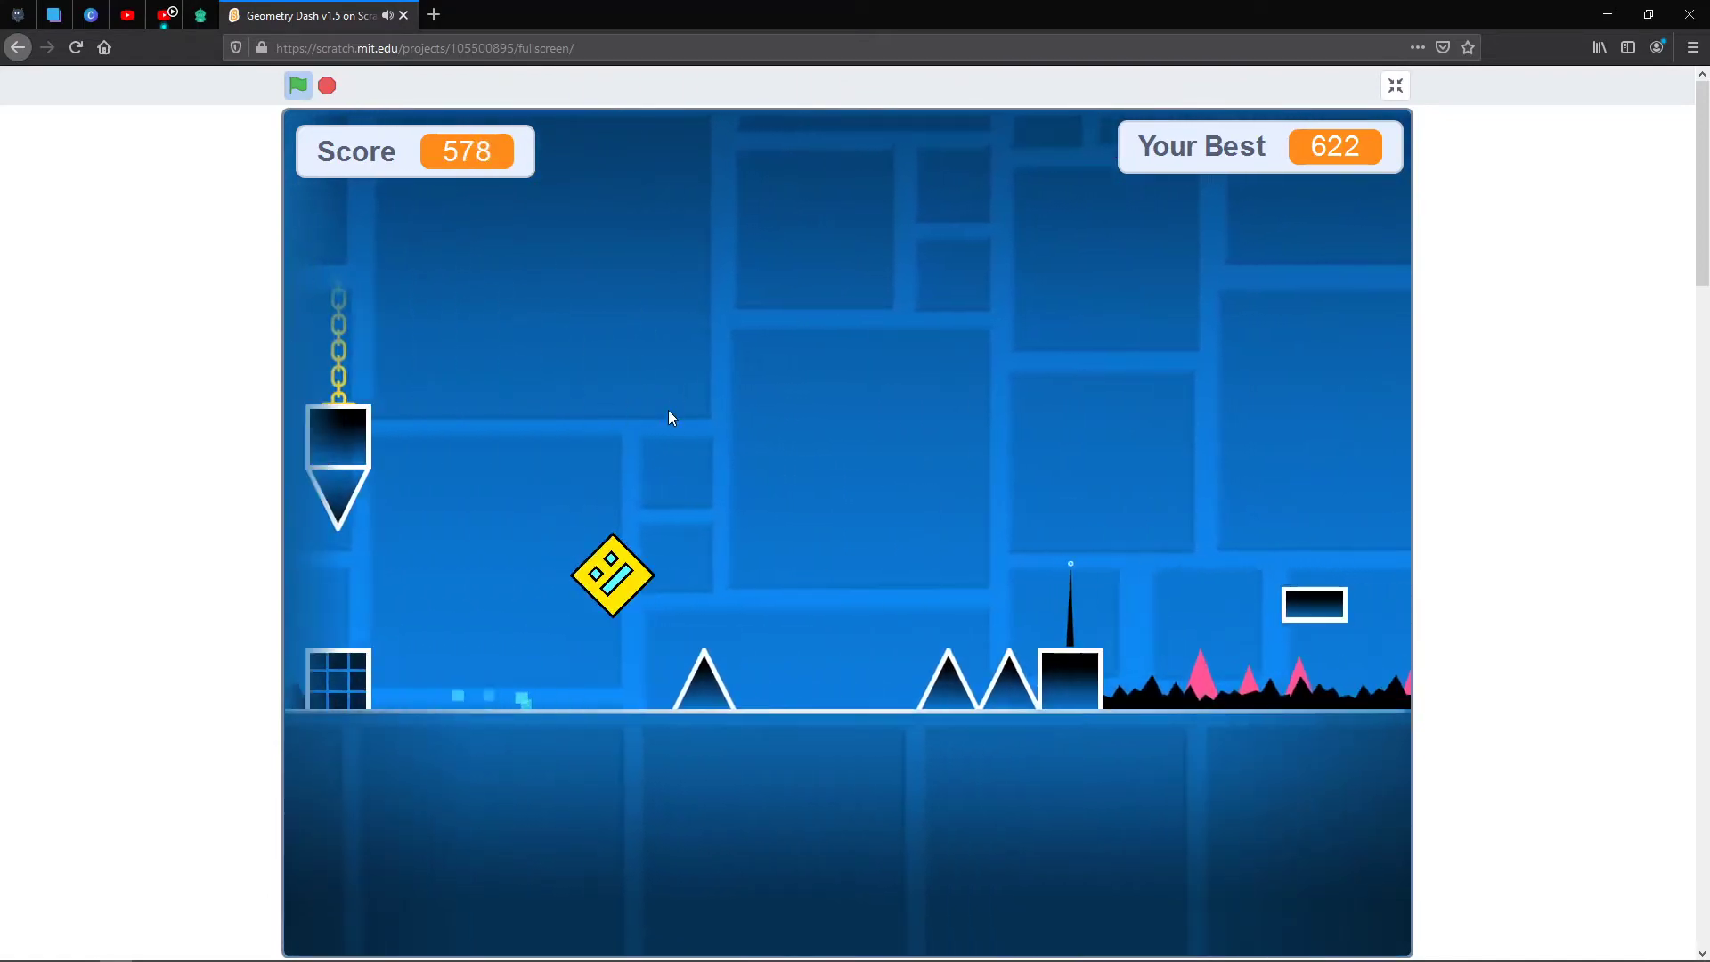
pyautogui.click(668, 417)
pyautogui.click(668, 417)
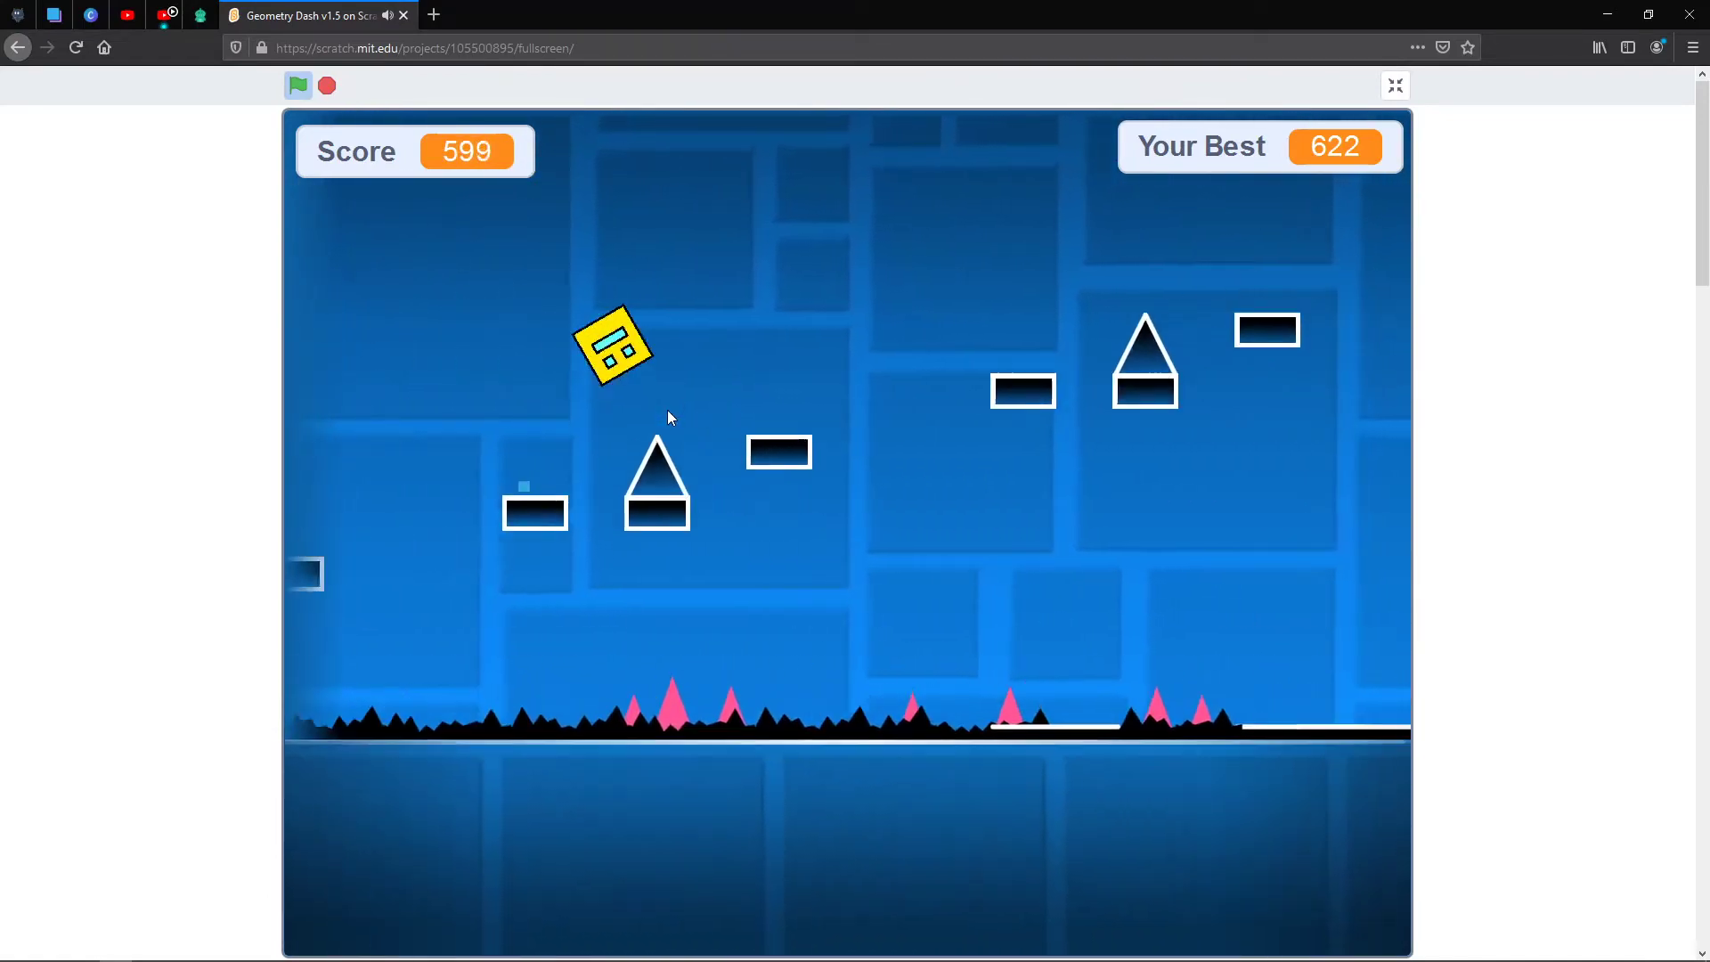
# Launch off the yellow jump pad, land on the low platform, and cross pillars via jump rings
pyautogui.click(669, 417)
pyautogui.click(668, 417)
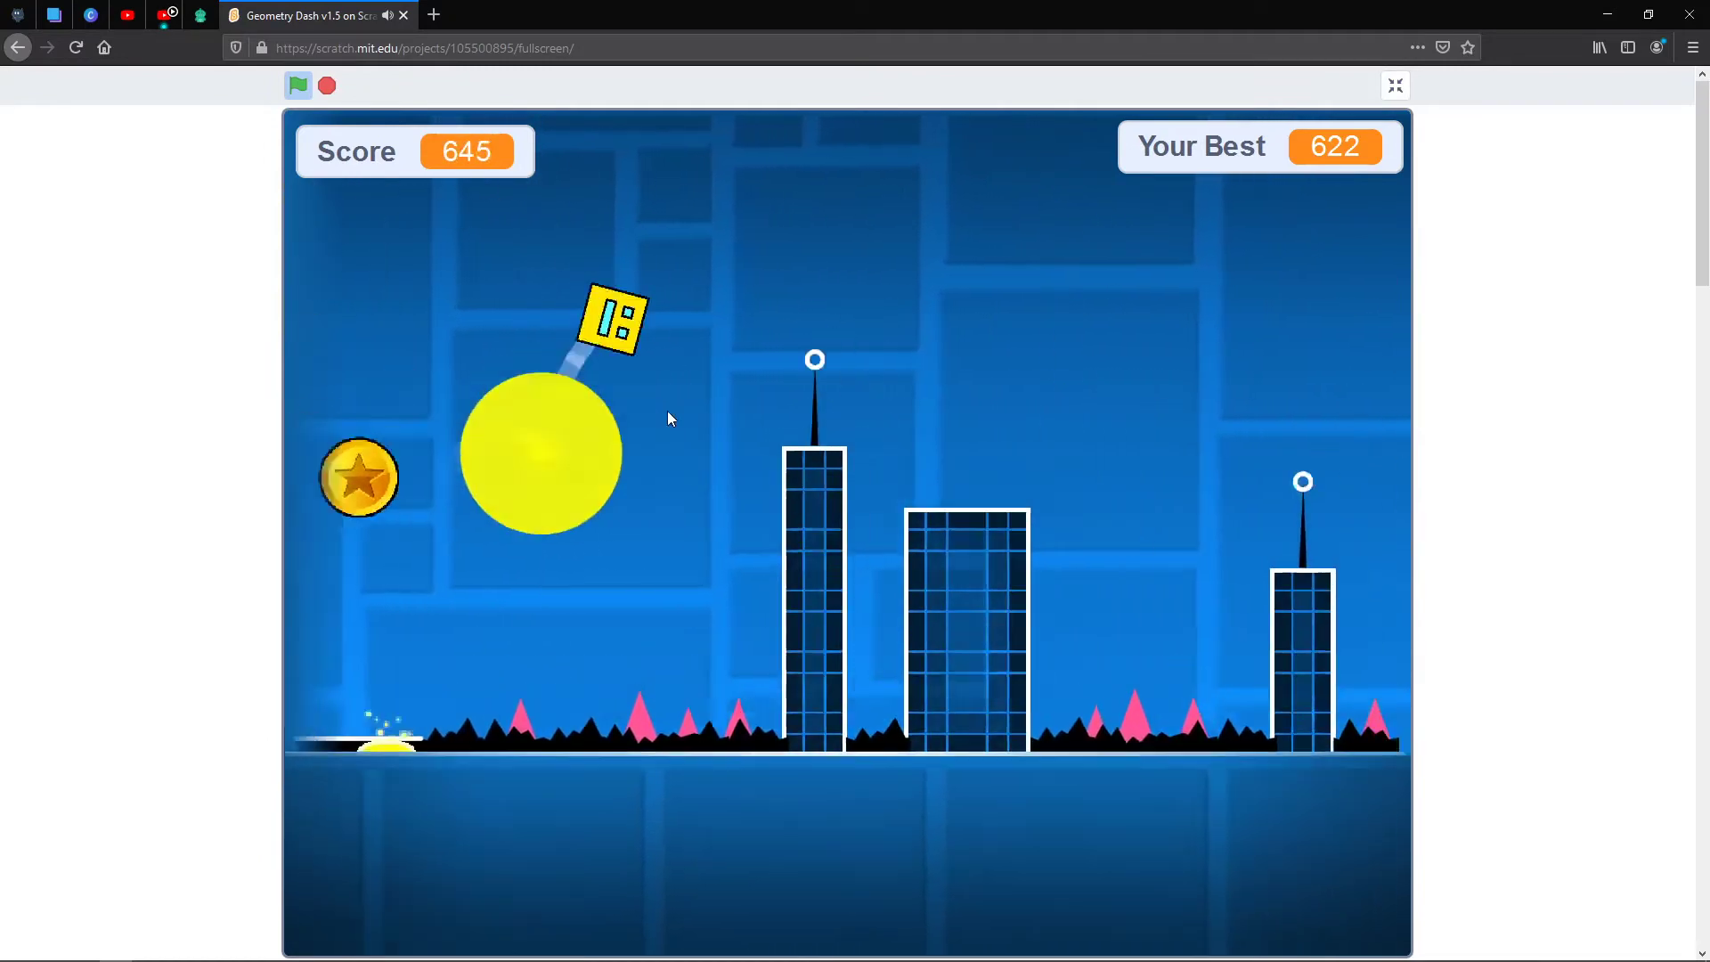
pyautogui.click(668, 417)
pyautogui.click(669, 417)
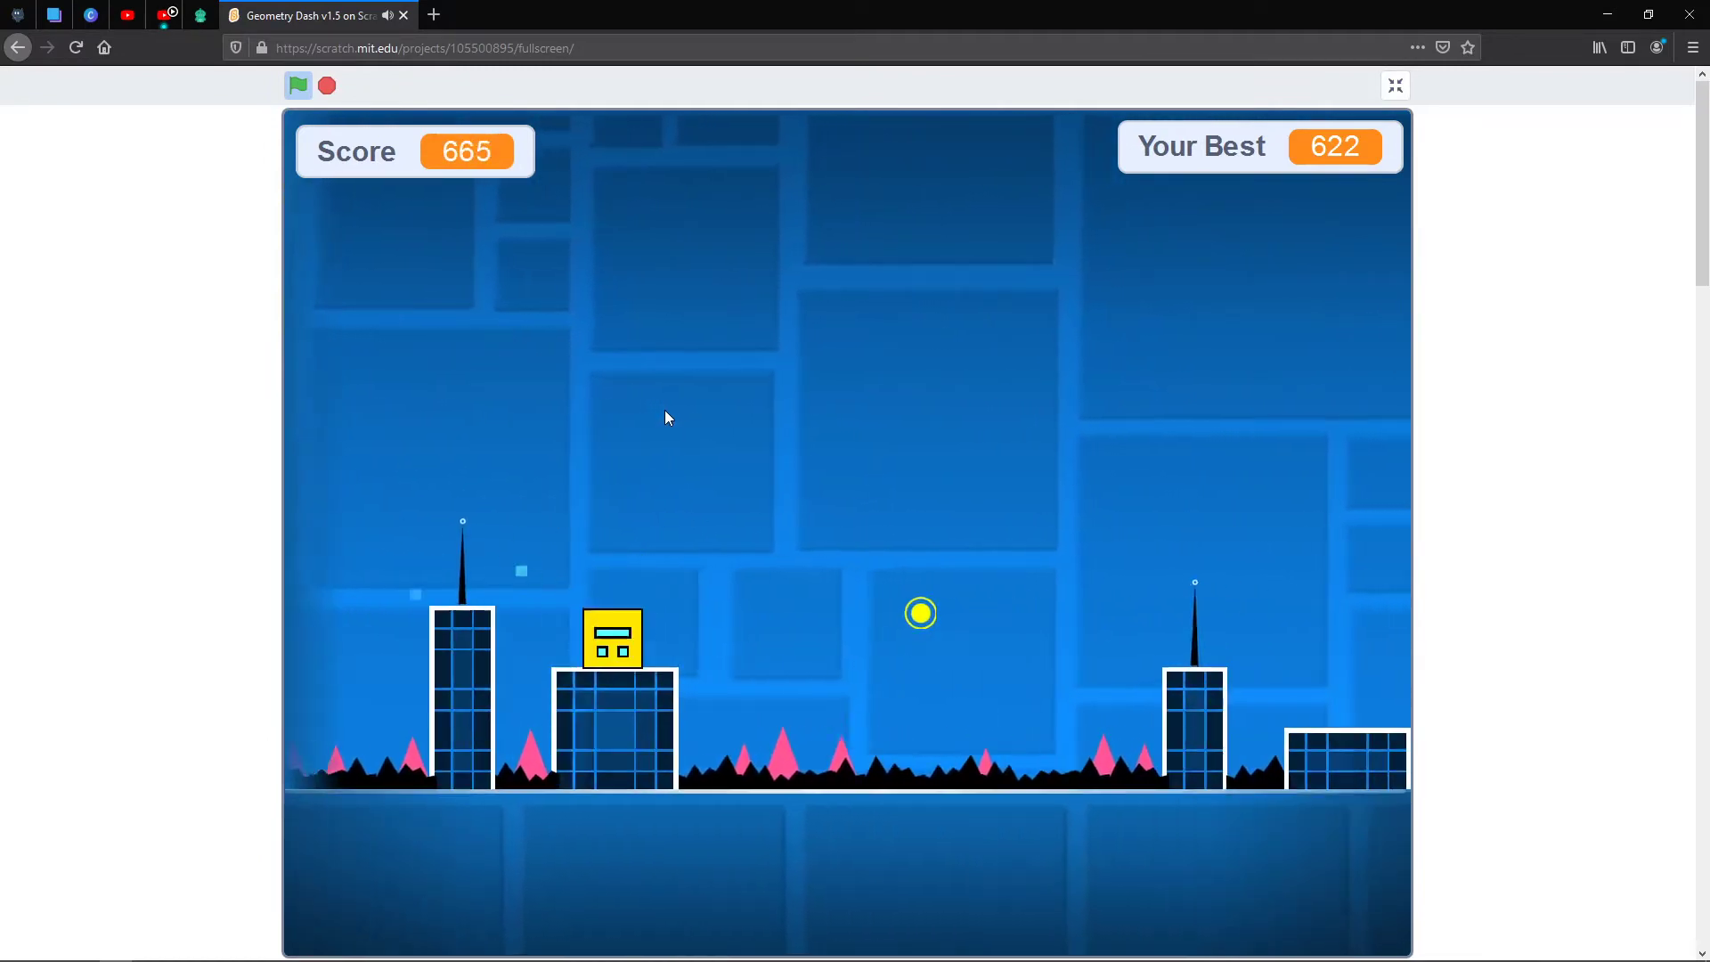
pyautogui.click(665, 417)
pyautogui.click(666, 417)
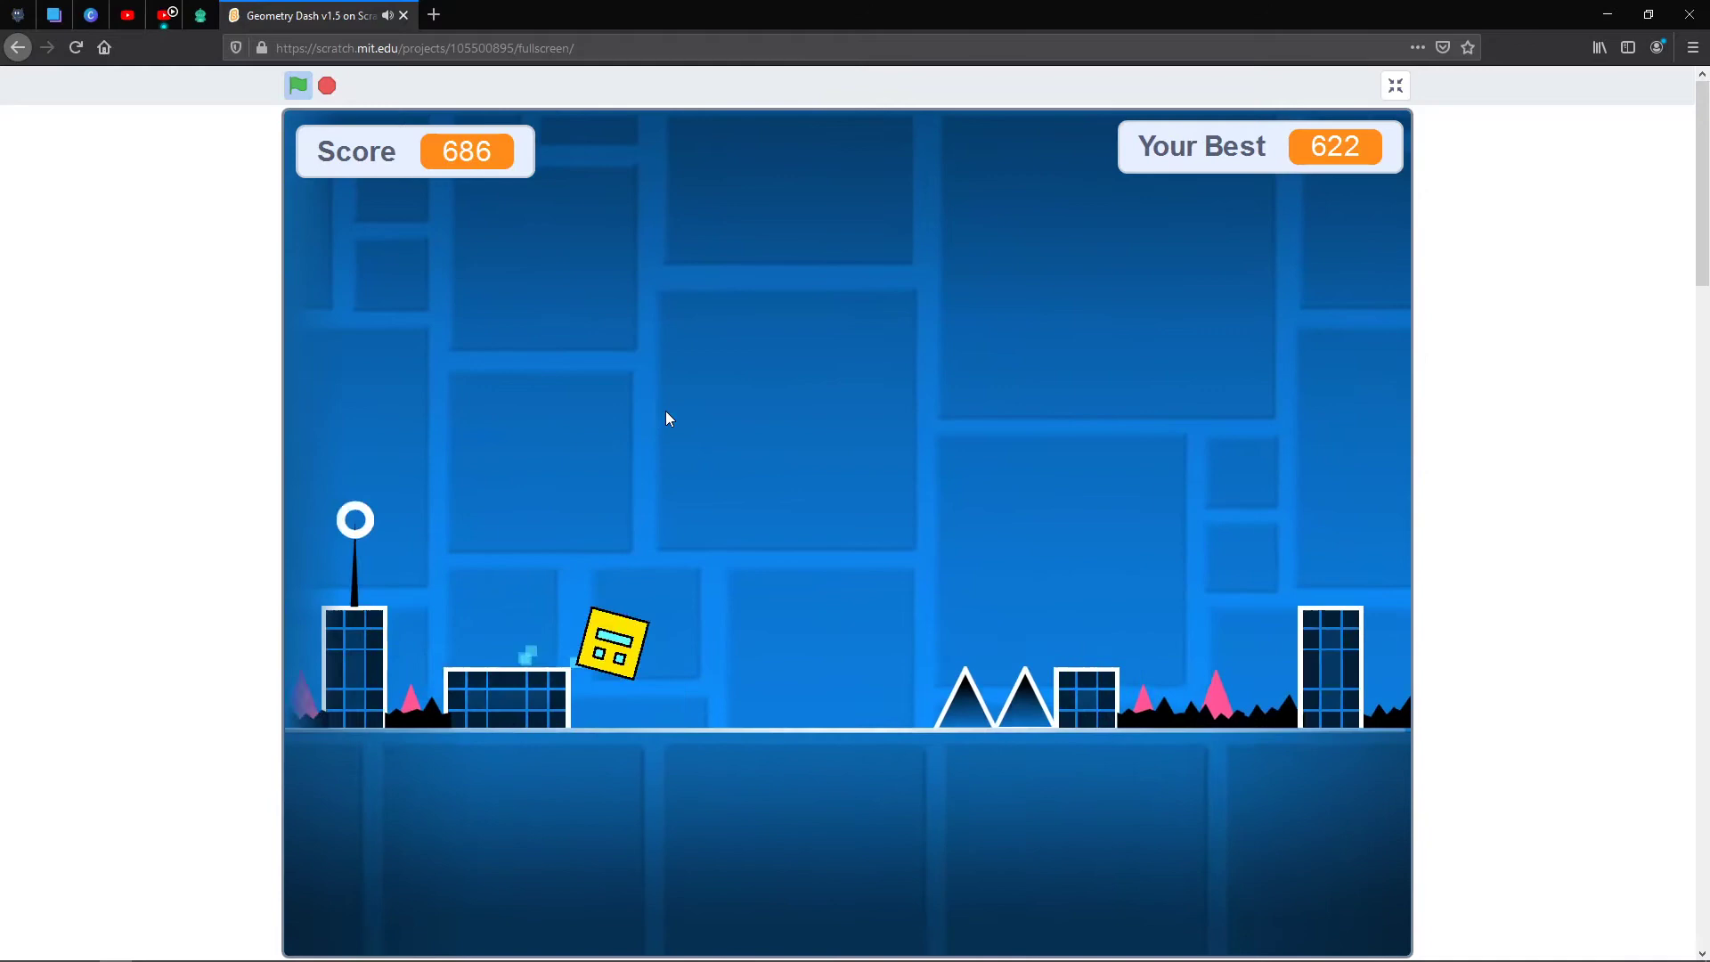
# Clear spikes between pillars, dodge hanging spikes, and jump along the wide block platform
pyautogui.click(667, 419)
pyautogui.click(667, 419)
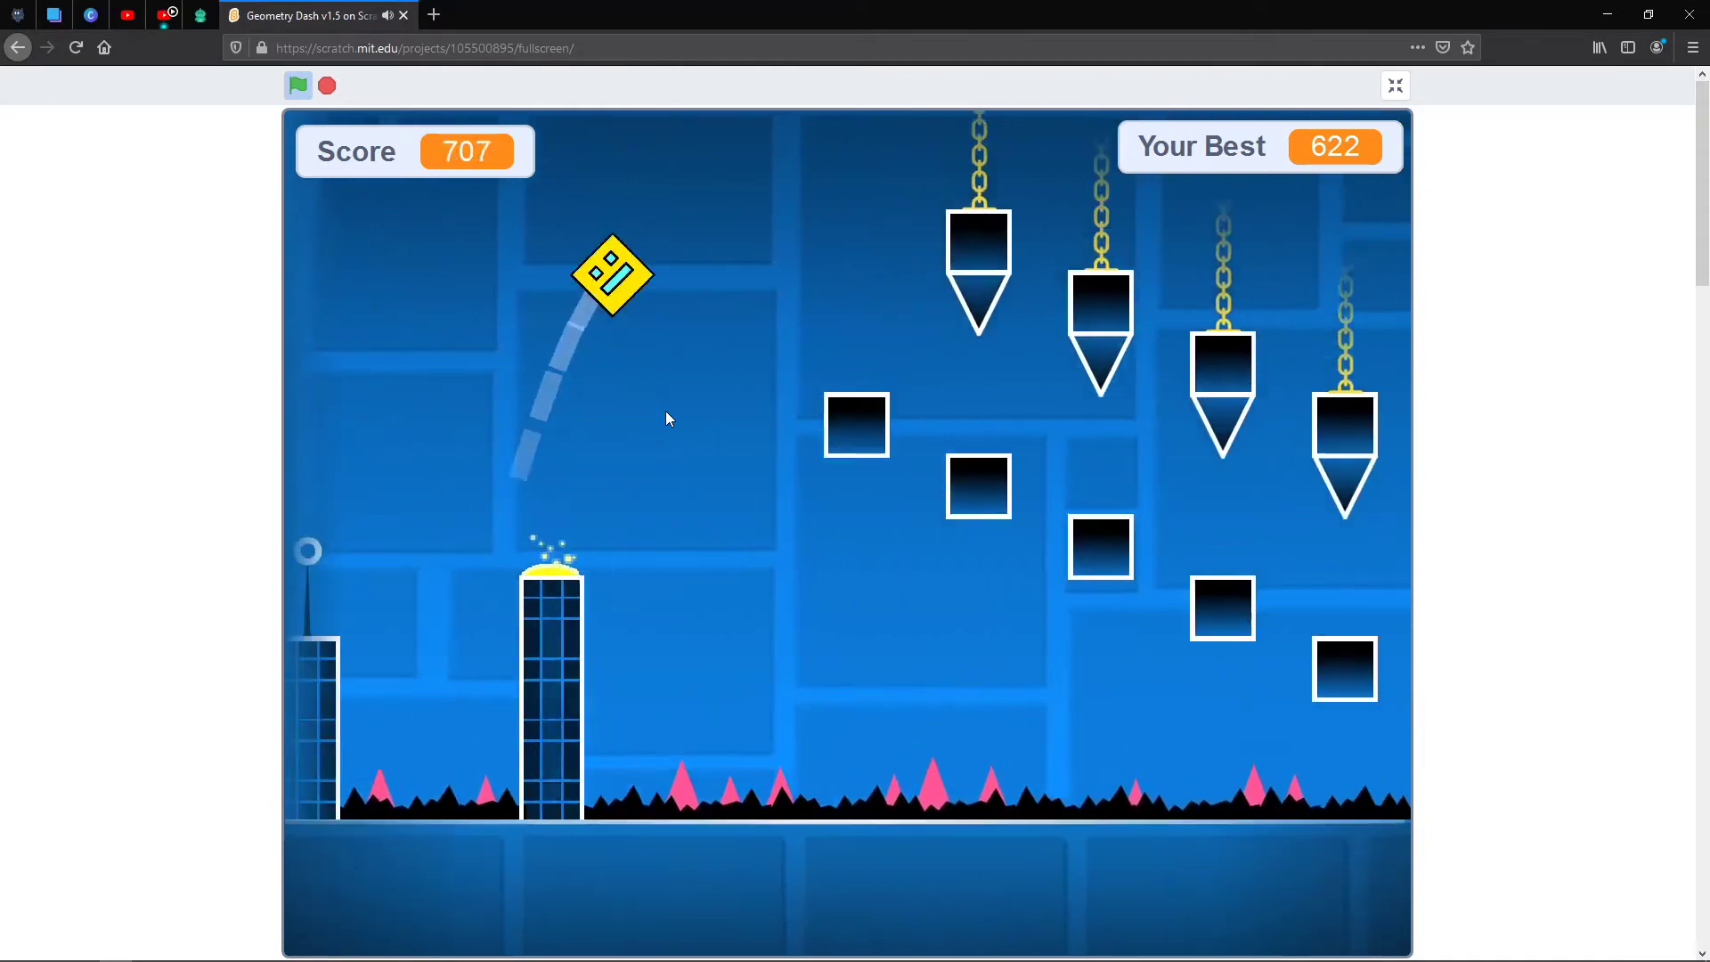
pyautogui.click(667, 418)
pyautogui.click(668, 408)
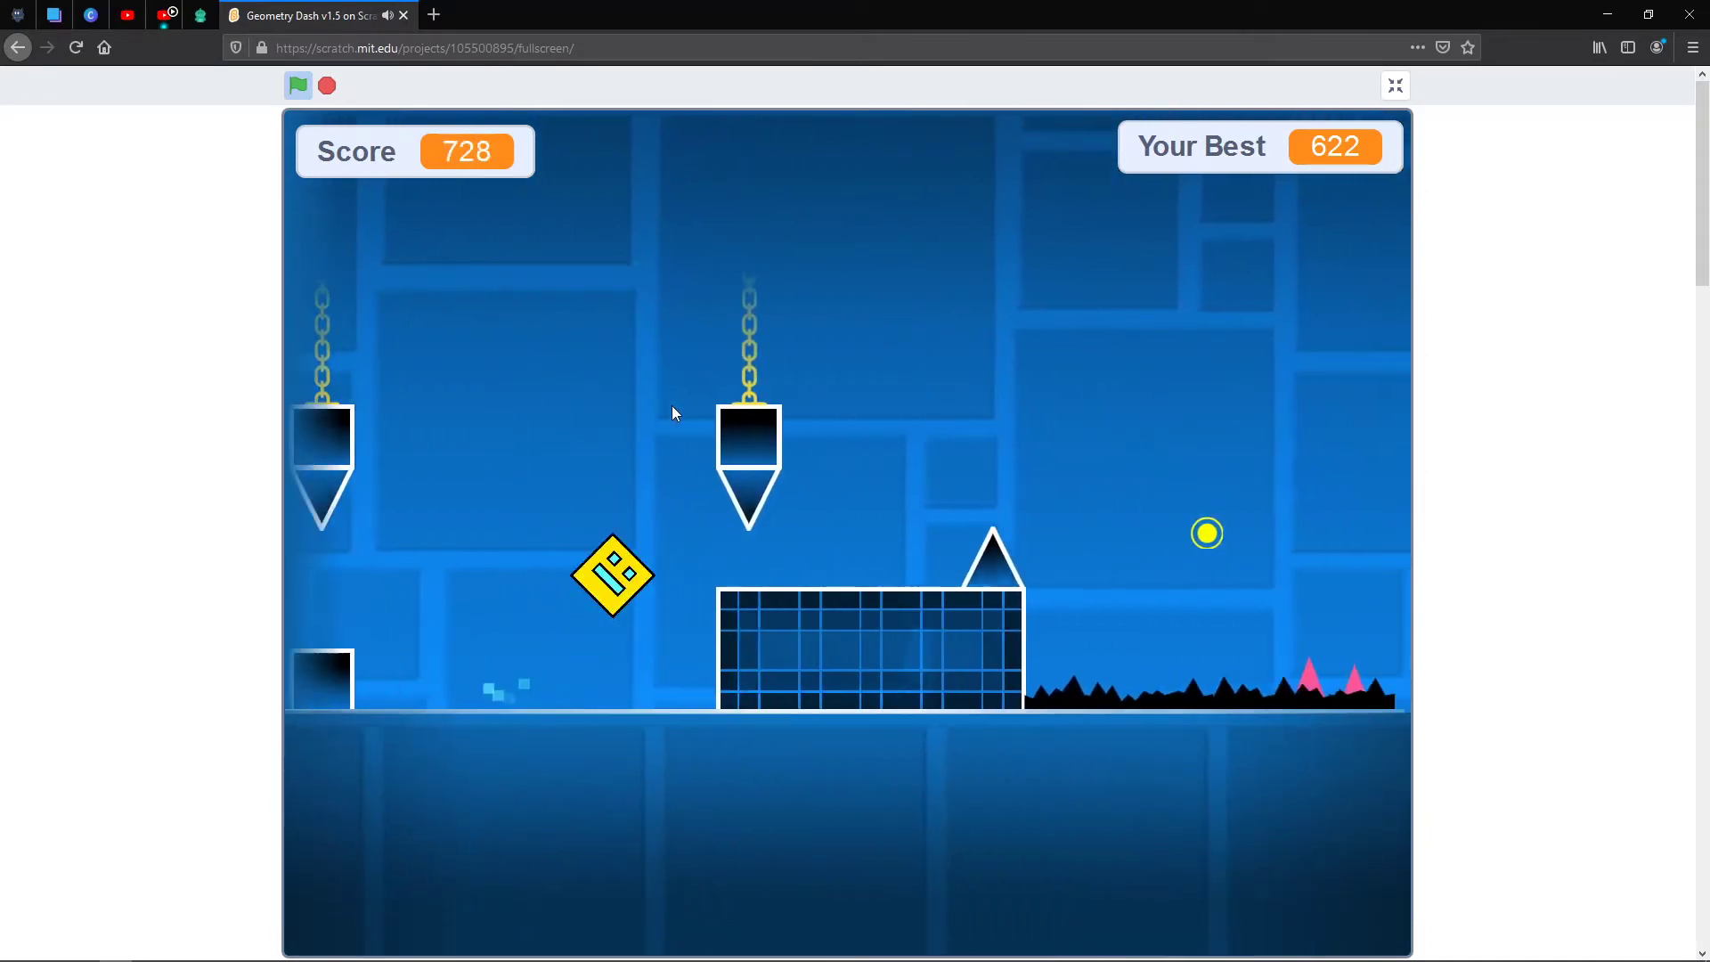
pyautogui.click(671, 408)
# Clear the pillar and spike row via the jump pad, then bounce off two yellow orbs
pyautogui.click(672, 408)
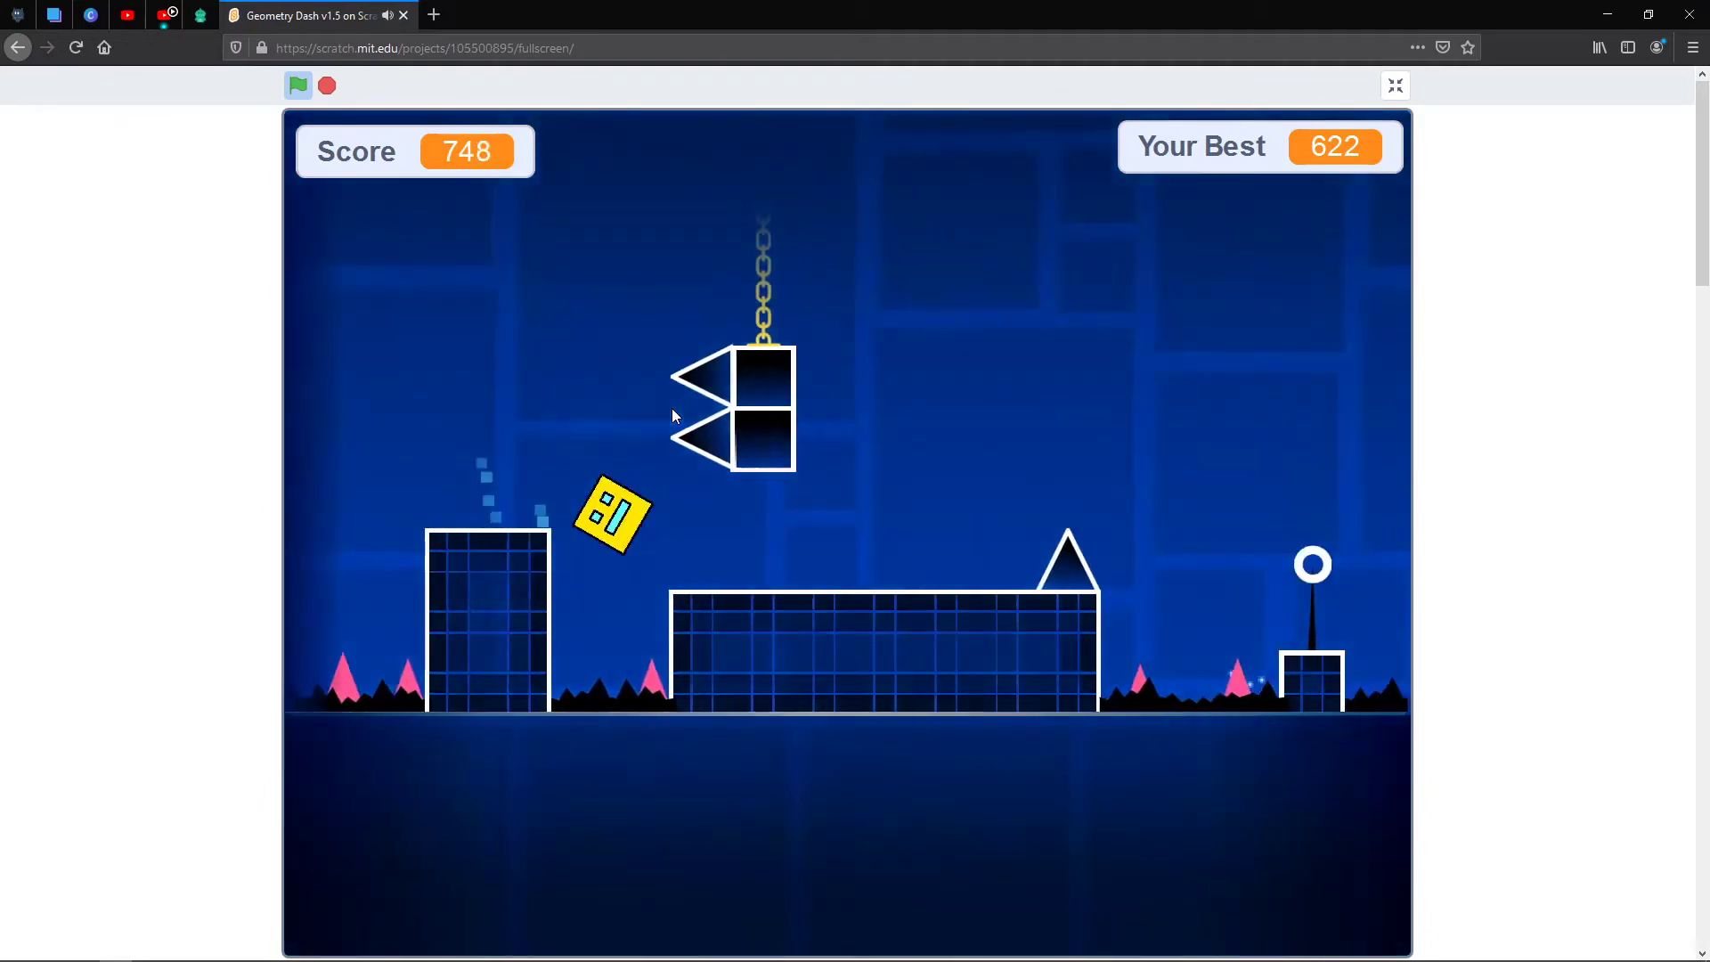
pyautogui.click(672, 408)
pyautogui.click(672, 409)
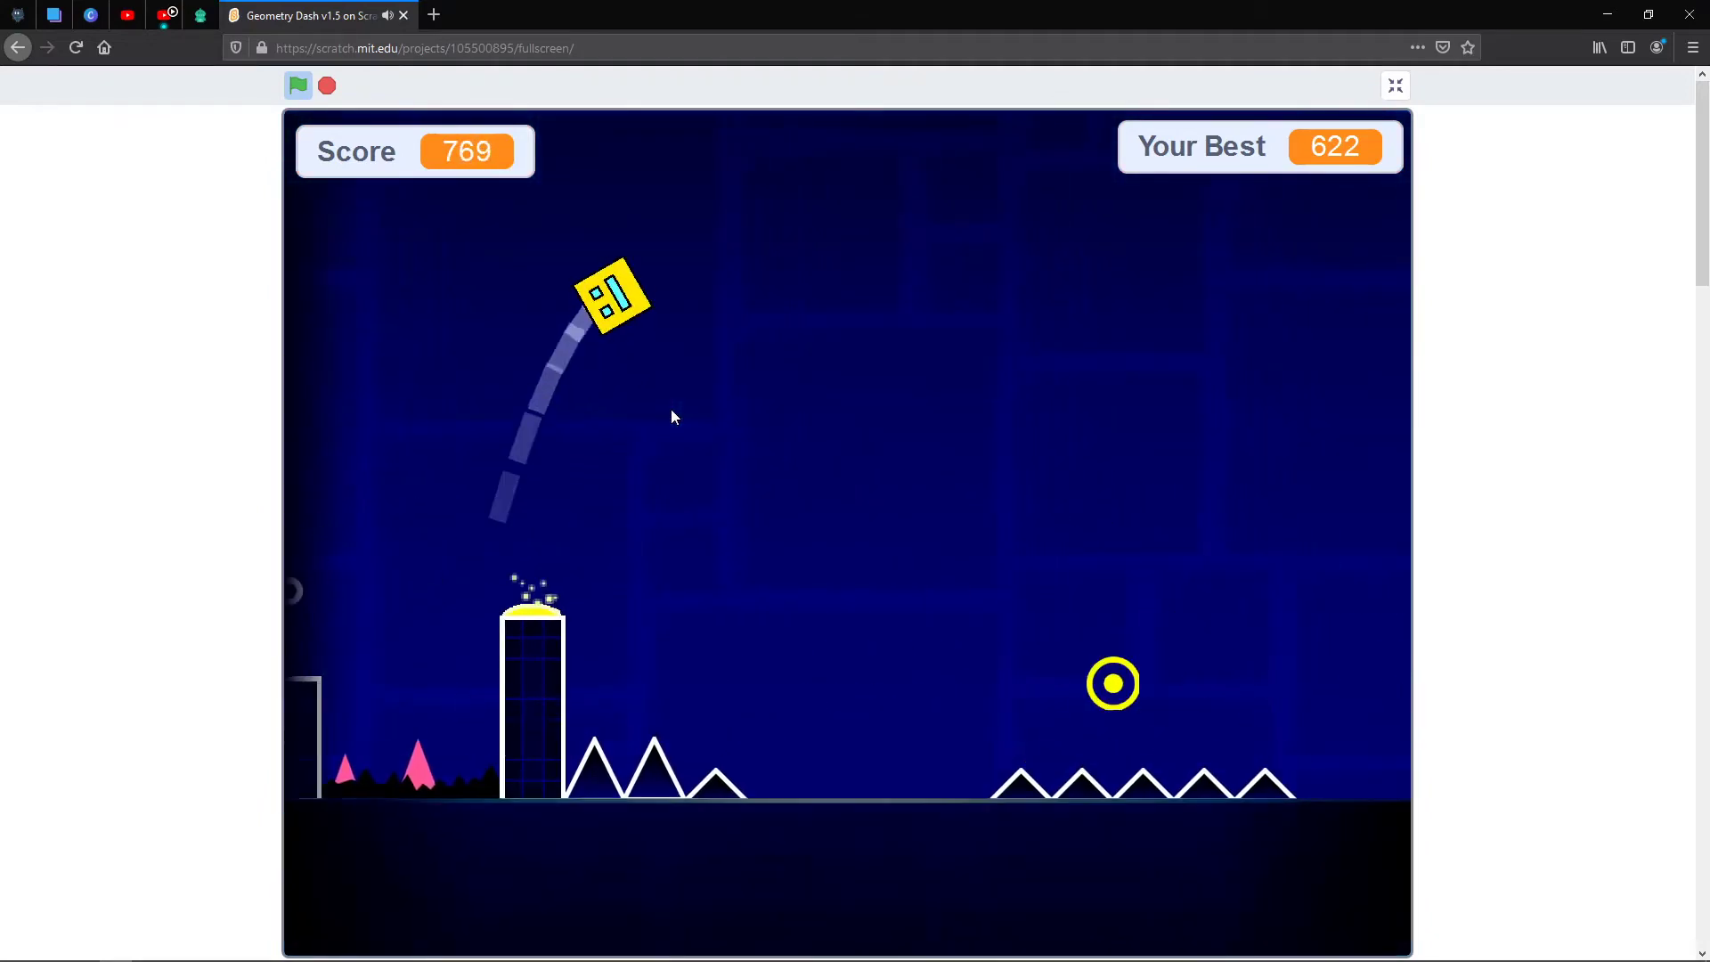
pyautogui.click(671, 409)
pyautogui.click(671, 408)
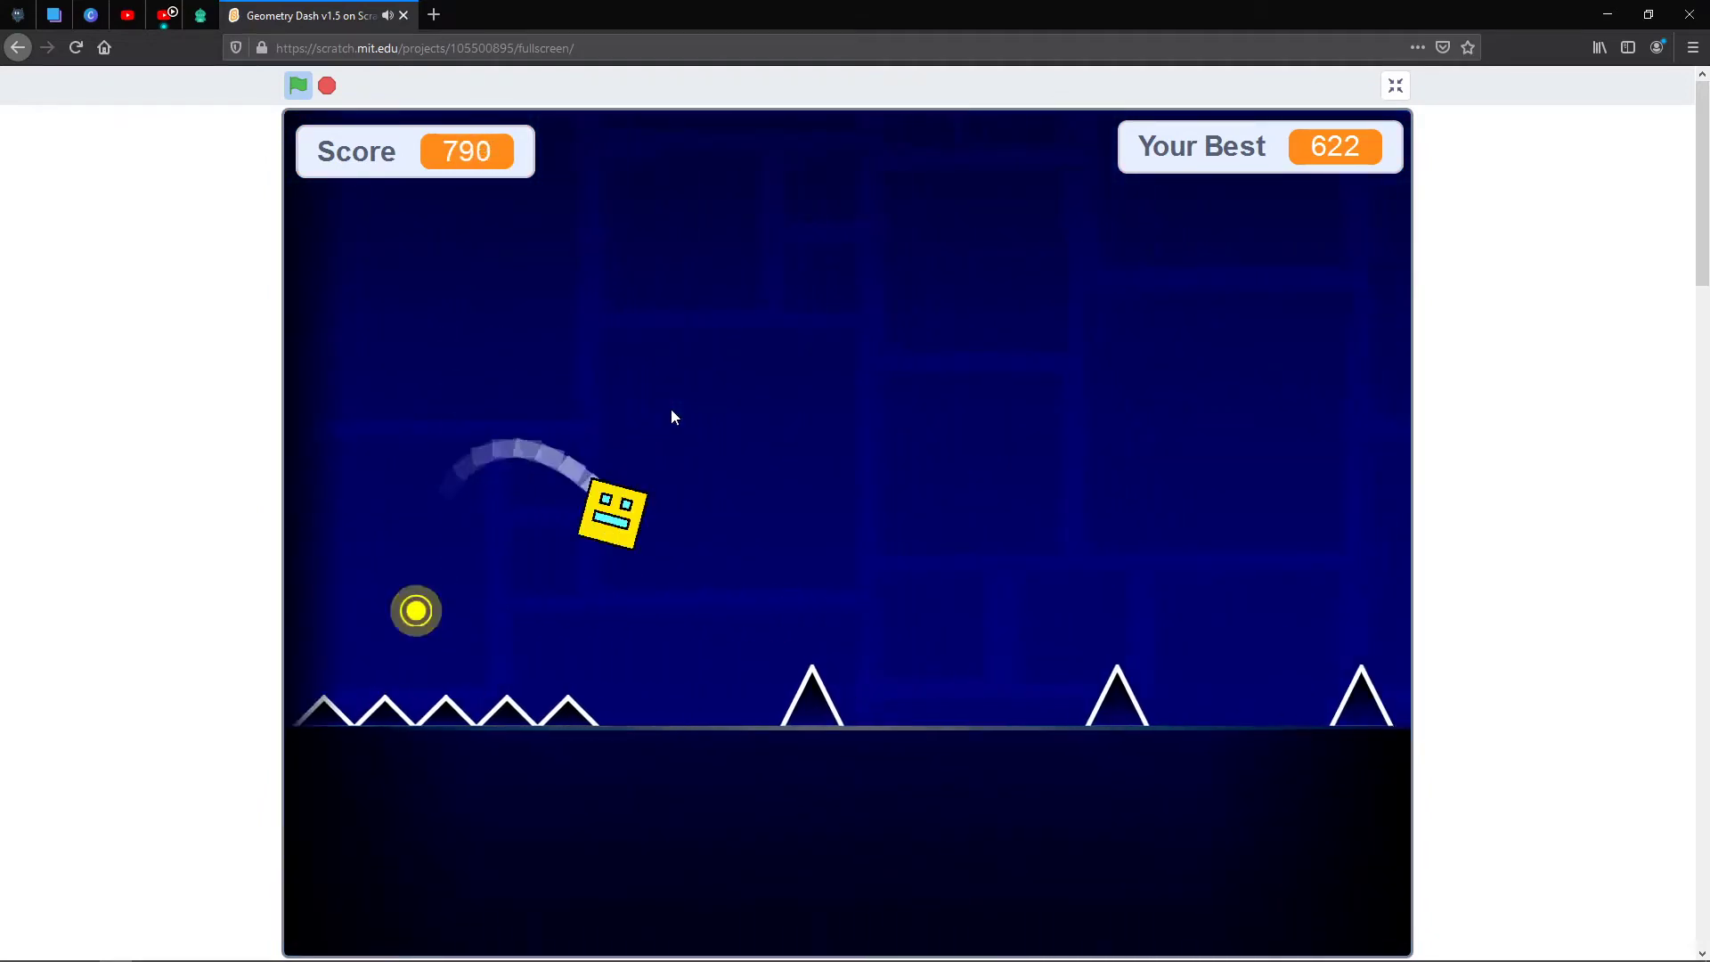
# Hop across the pillars under hanging spikes and clear the spike at the platform end
pyautogui.click(671, 417)
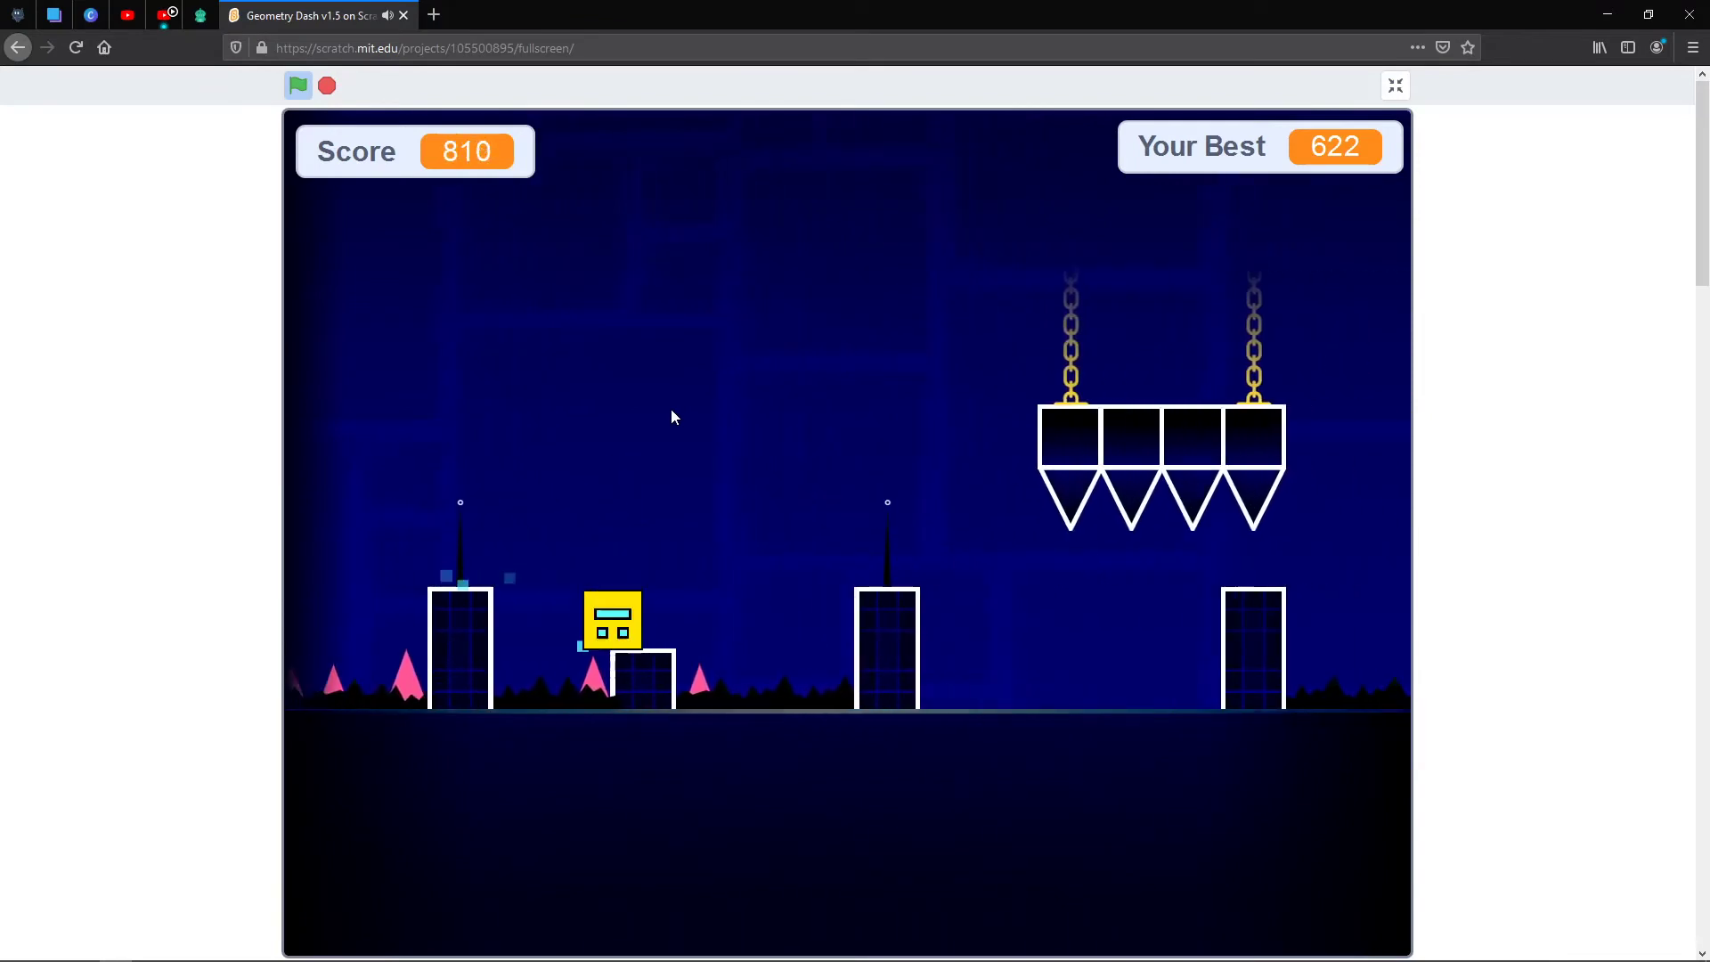
pyautogui.click(672, 417)
pyautogui.click(671, 417)
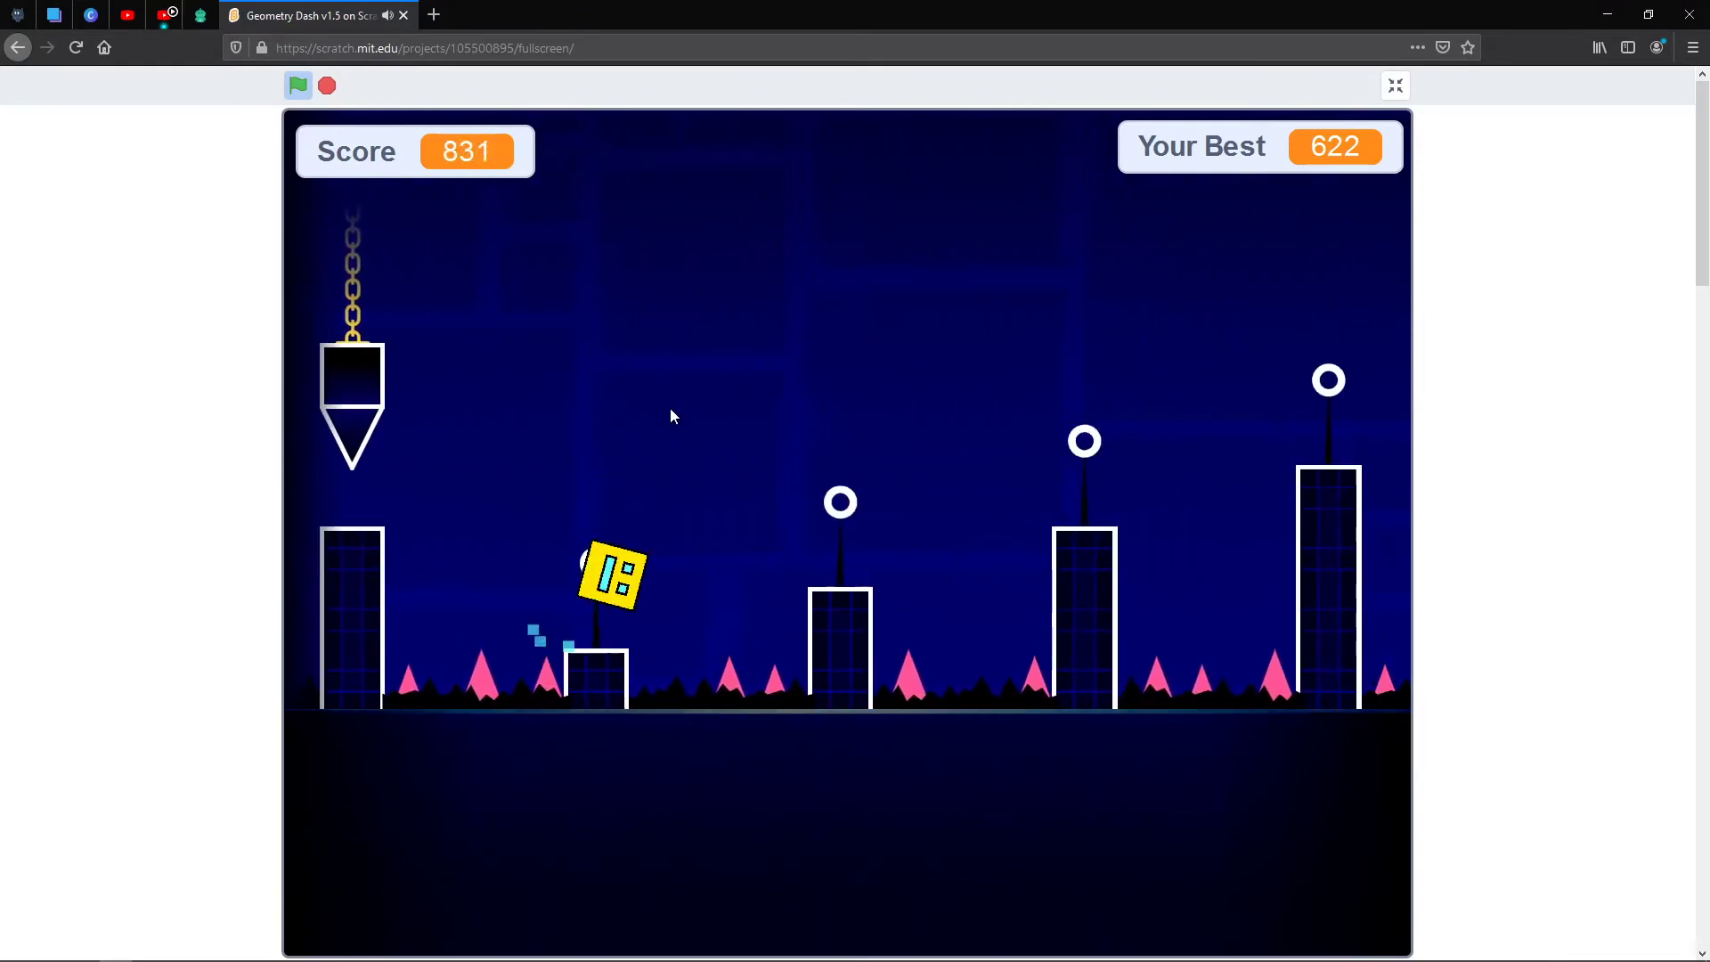
pyautogui.click(671, 417)
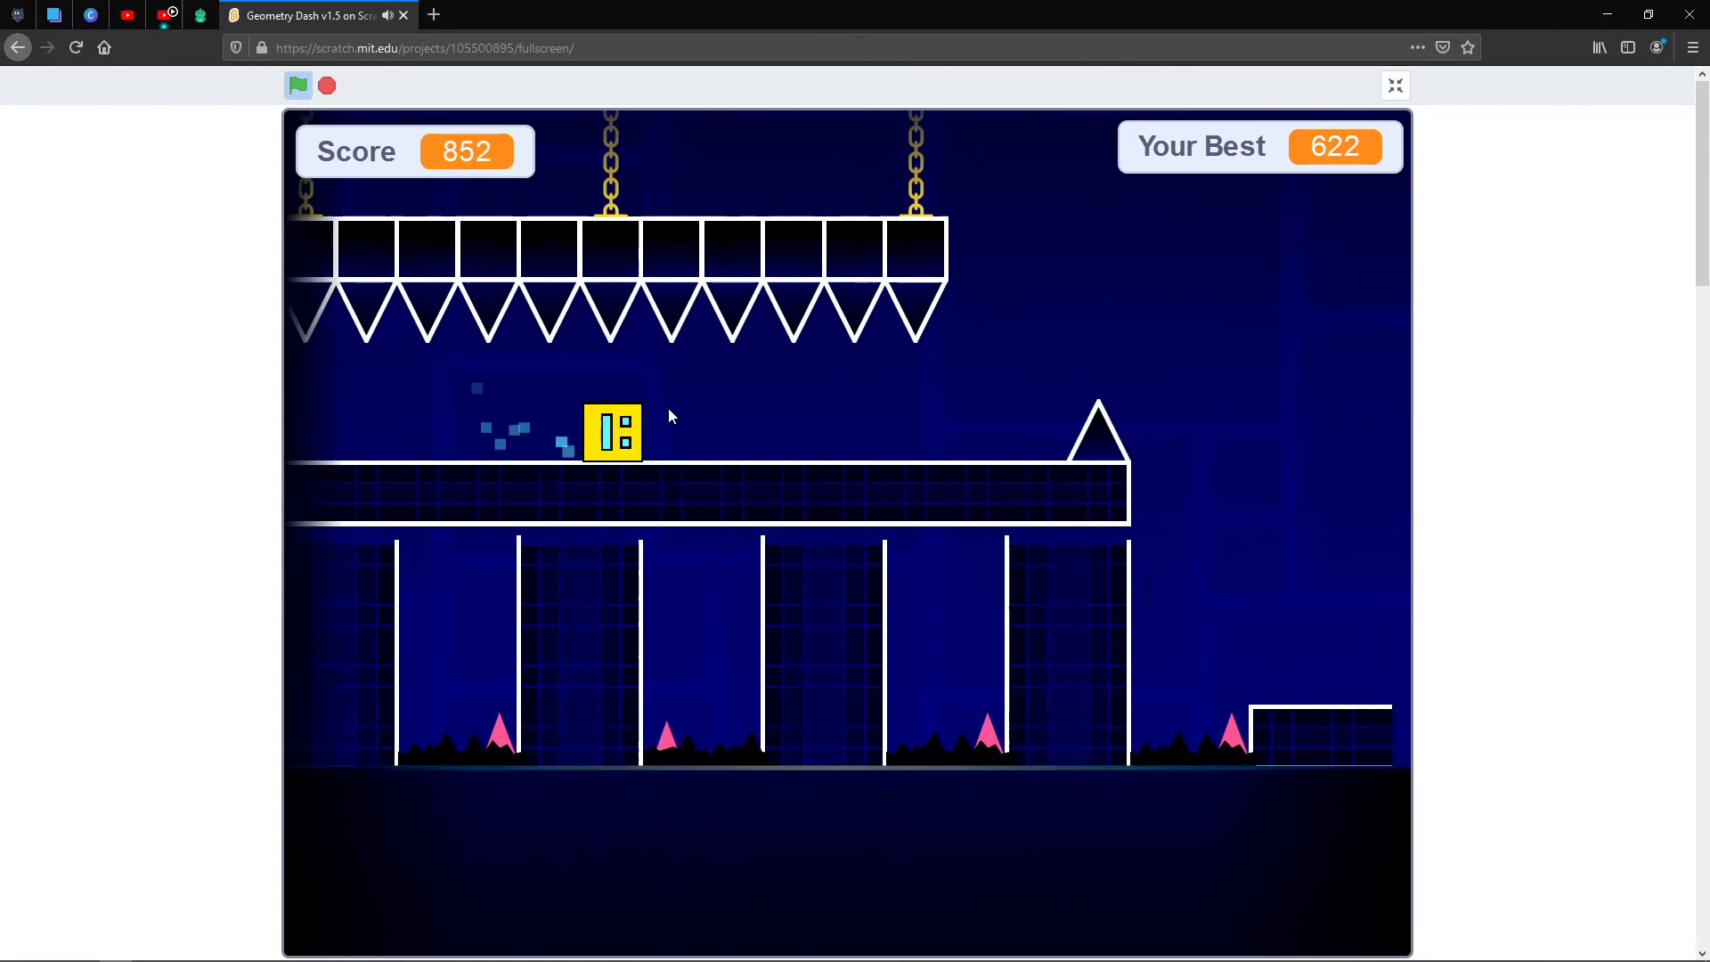
pyautogui.click(672, 417)
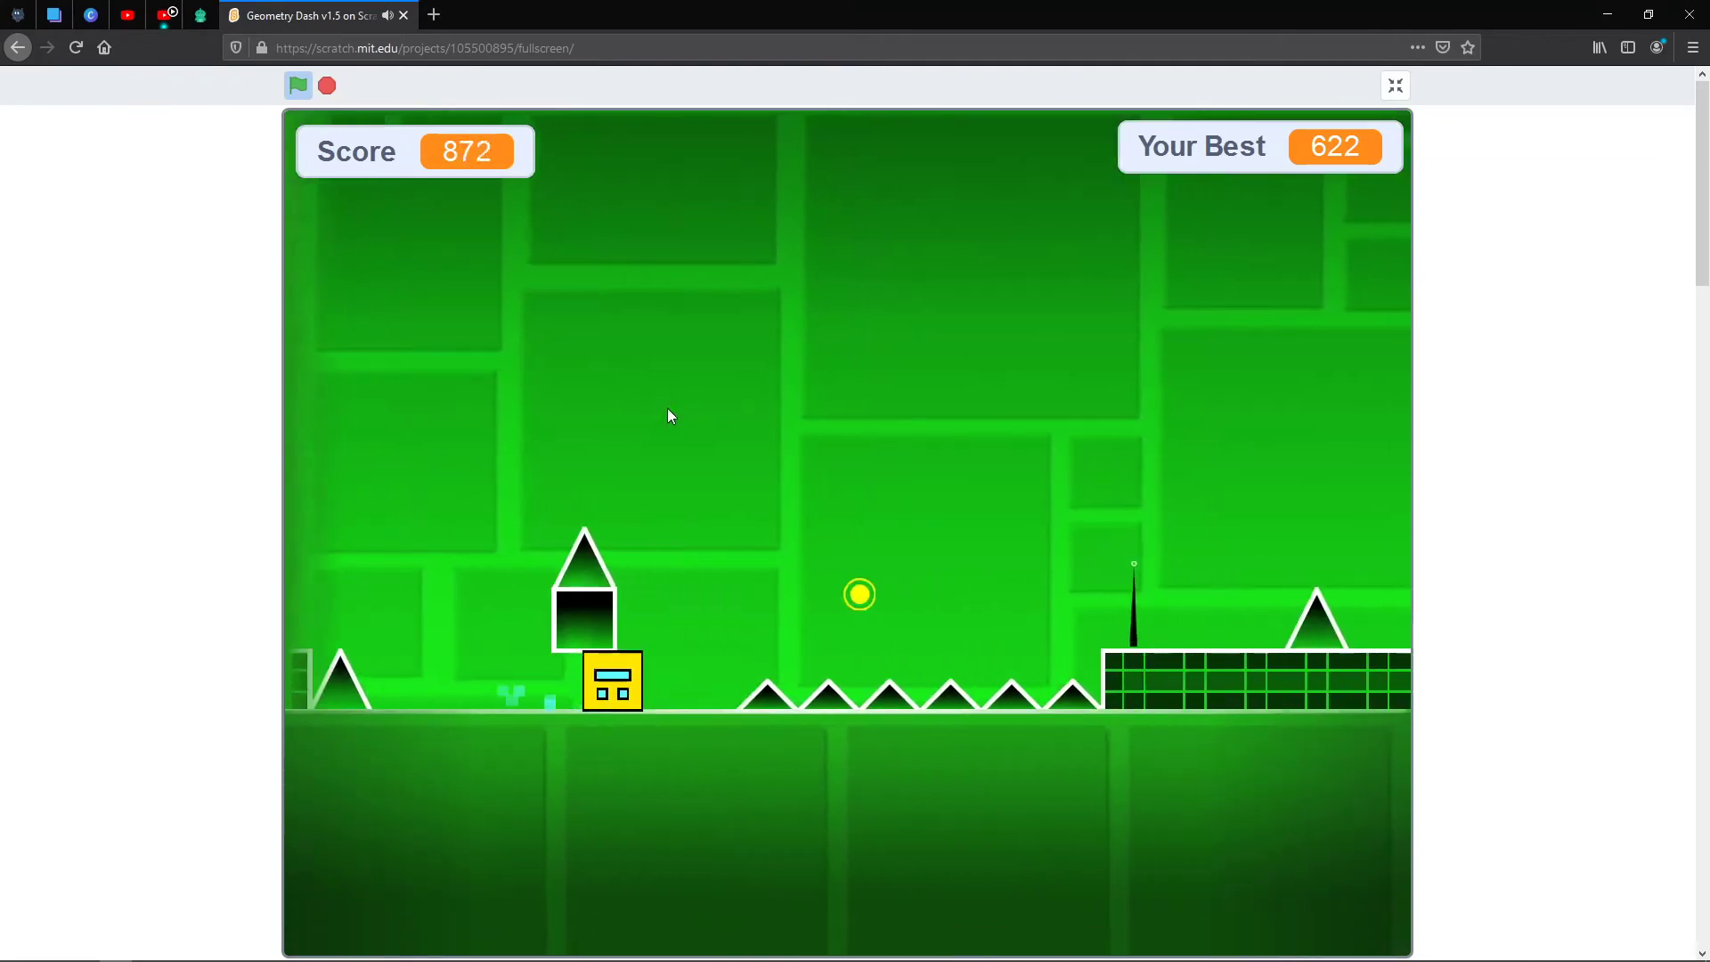
# Jump past the spiked block onto the brick platform and pillar, using orbs for height
pyautogui.click(668, 408)
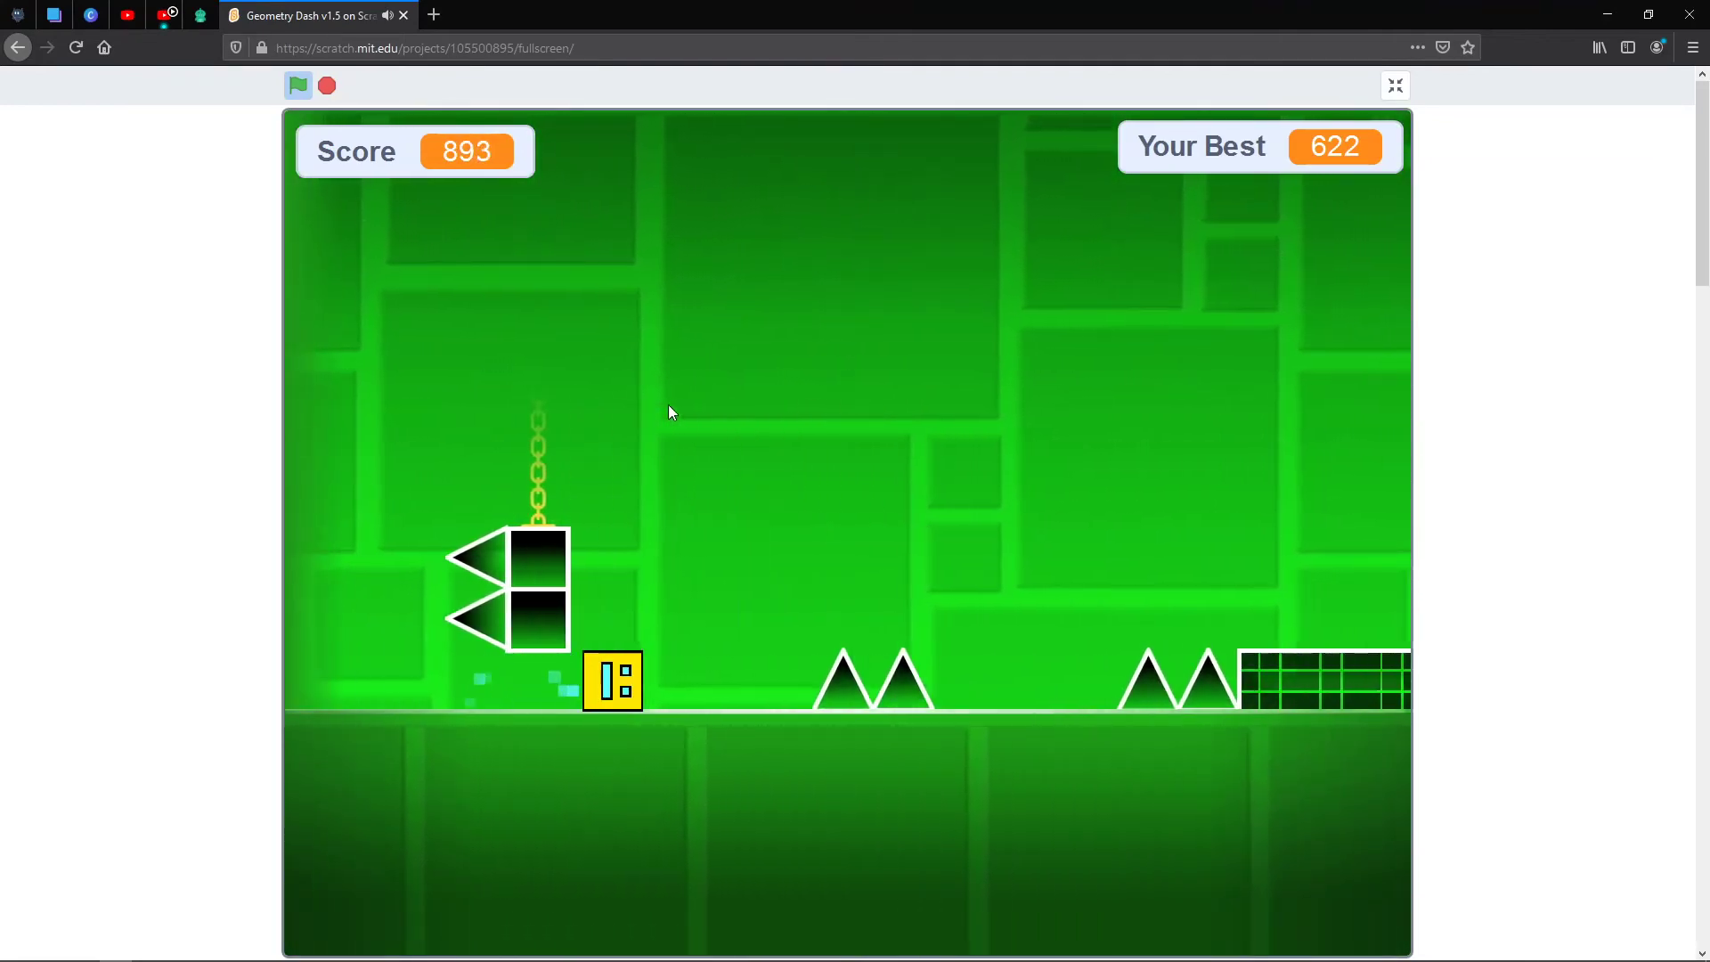
pyautogui.click(668, 404)
pyautogui.click(671, 406)
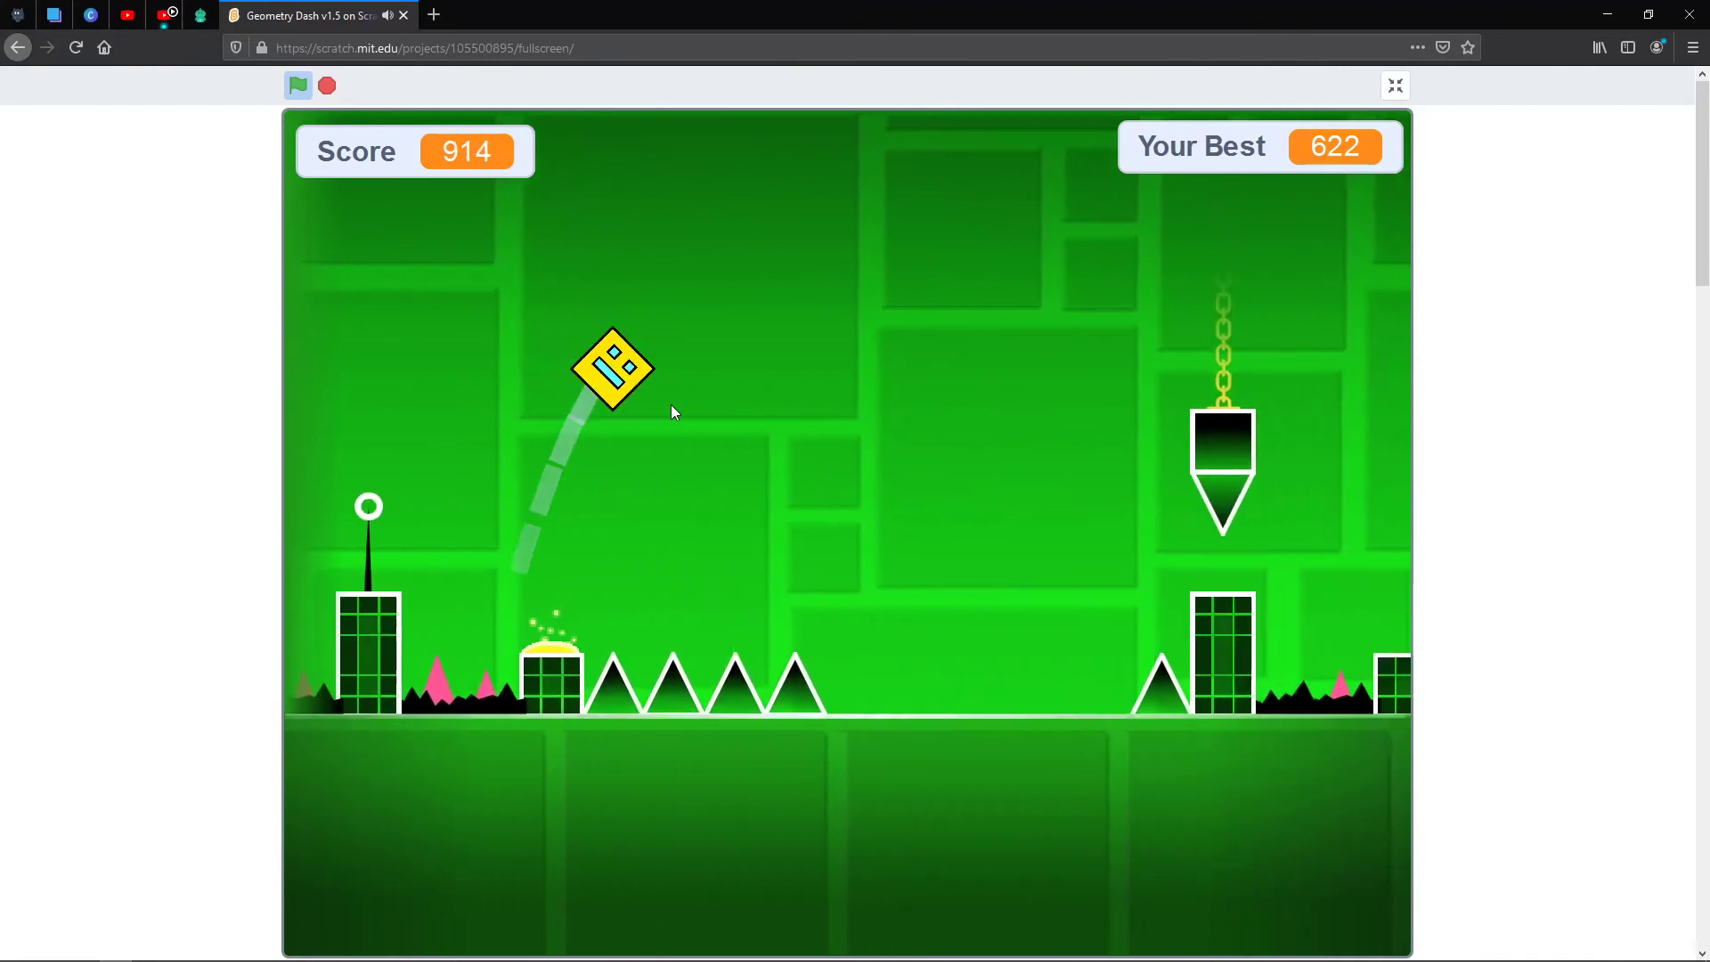
pyautogui.click(672, 405)
pyautogui.click(672, 405)
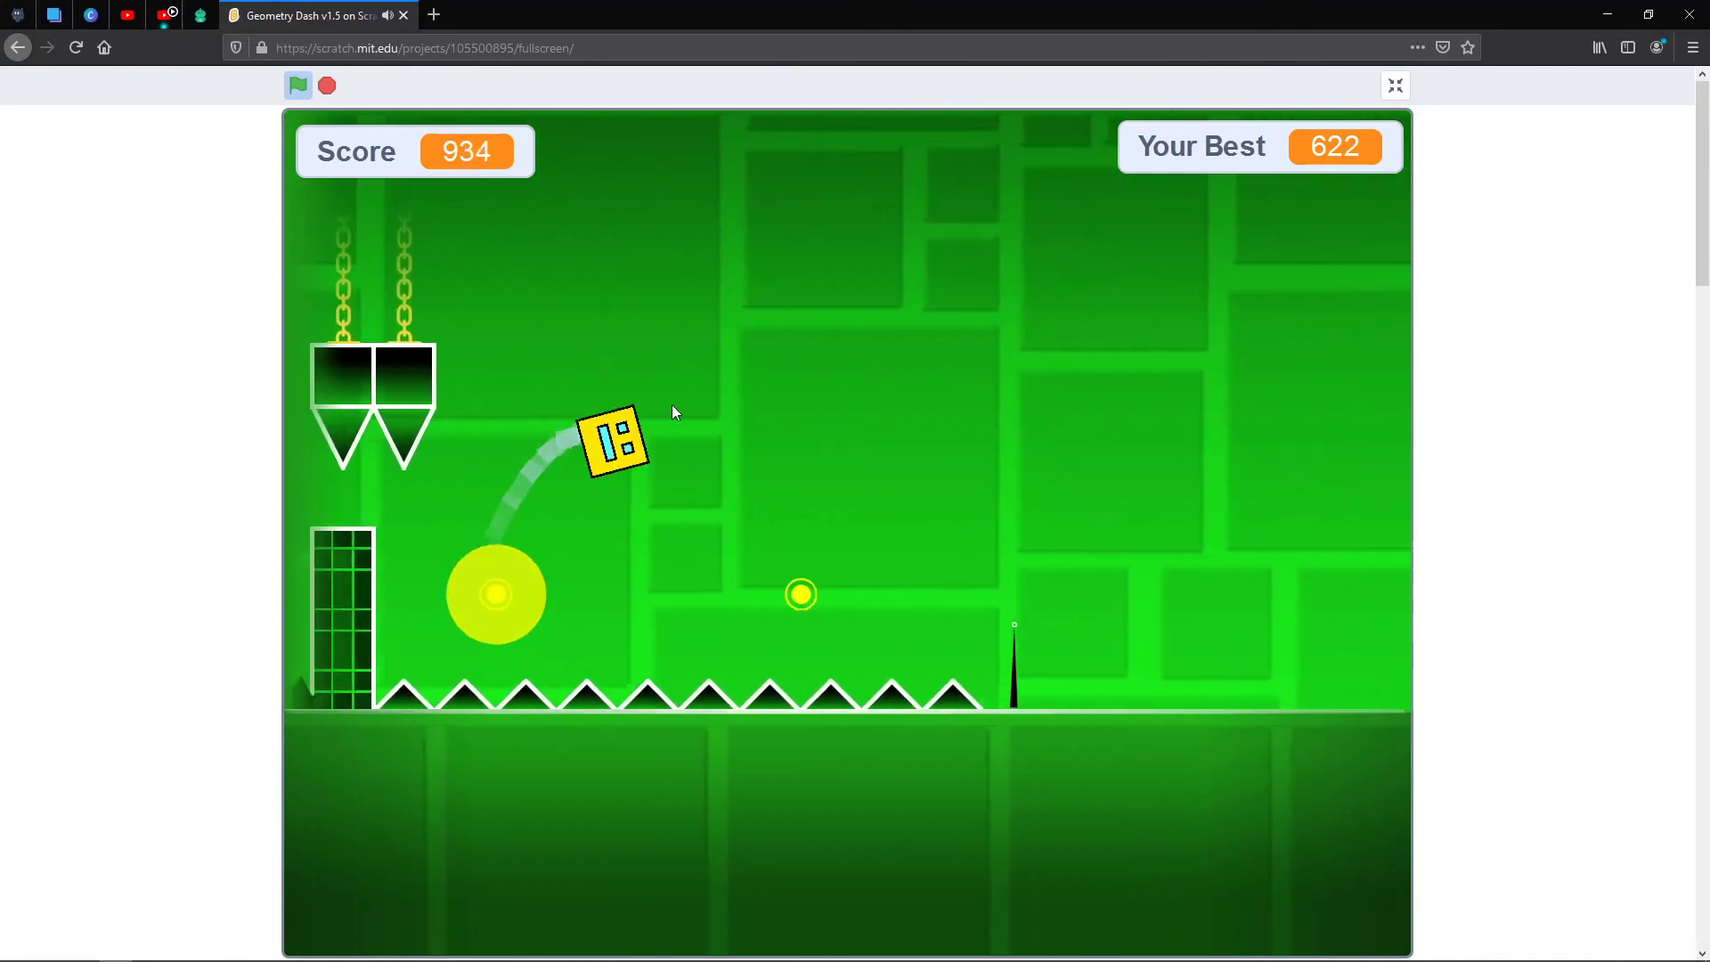
# Cross the spikes via orbs onto the tall brick pillar, then steer through the flying finale
pyautogui.click(672, 405)
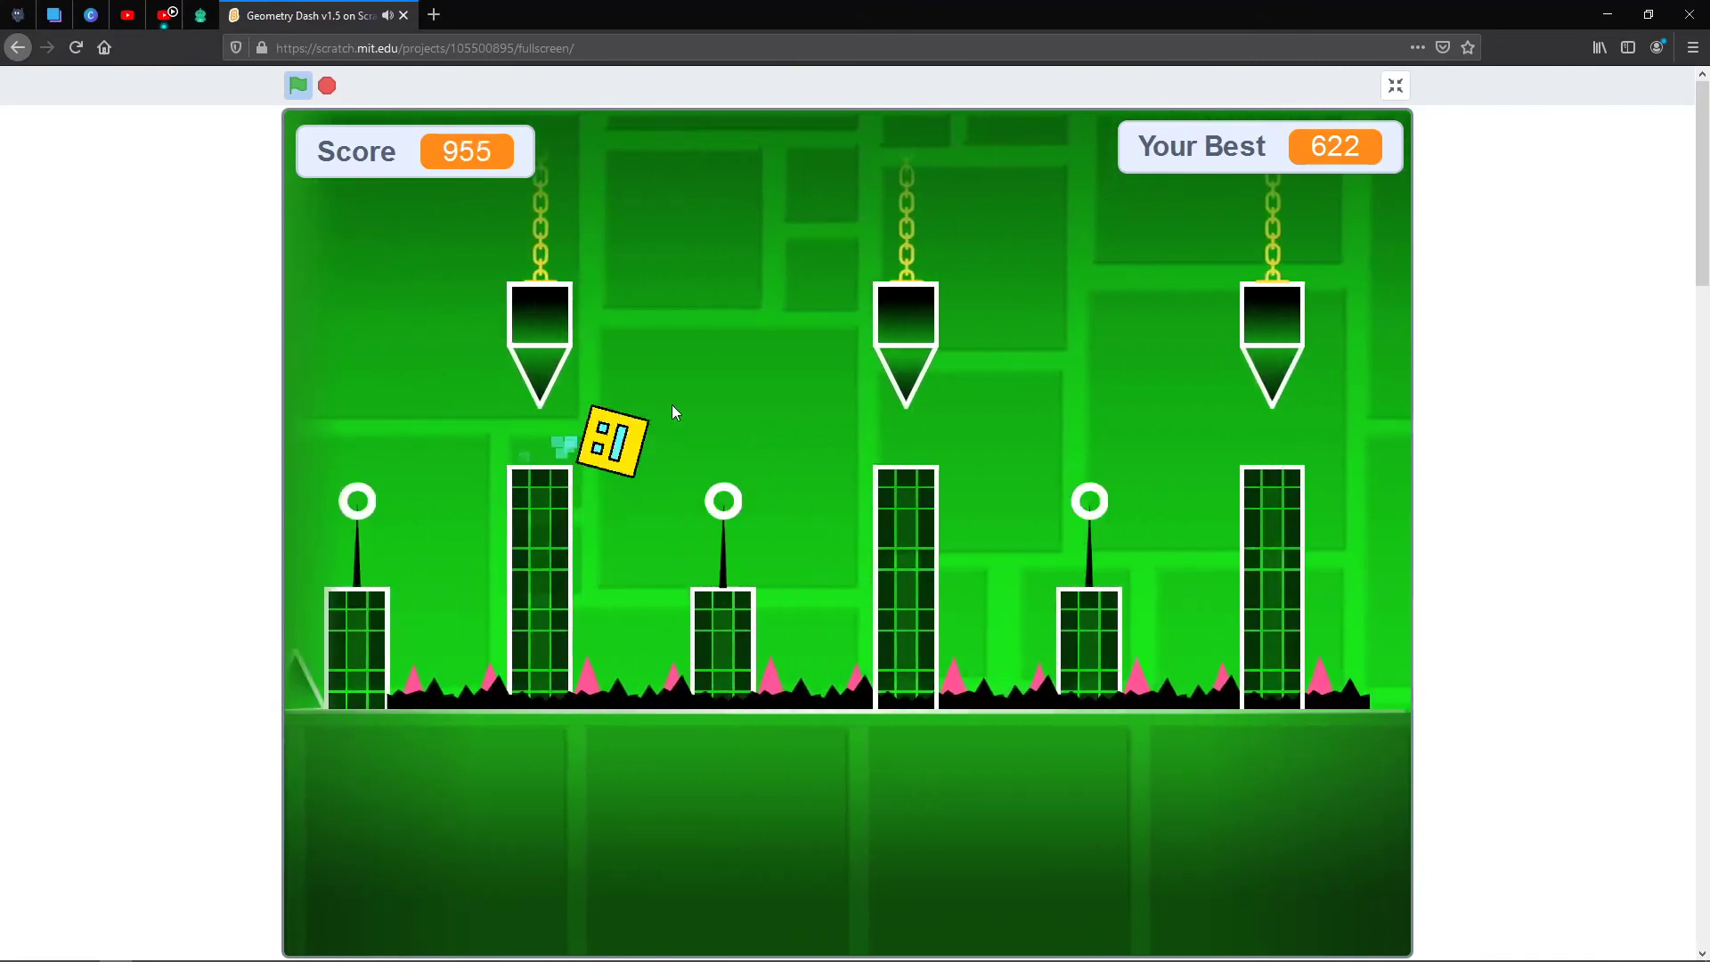
pyautogui.click(673, 404)
pyautogui.click(673, 404)
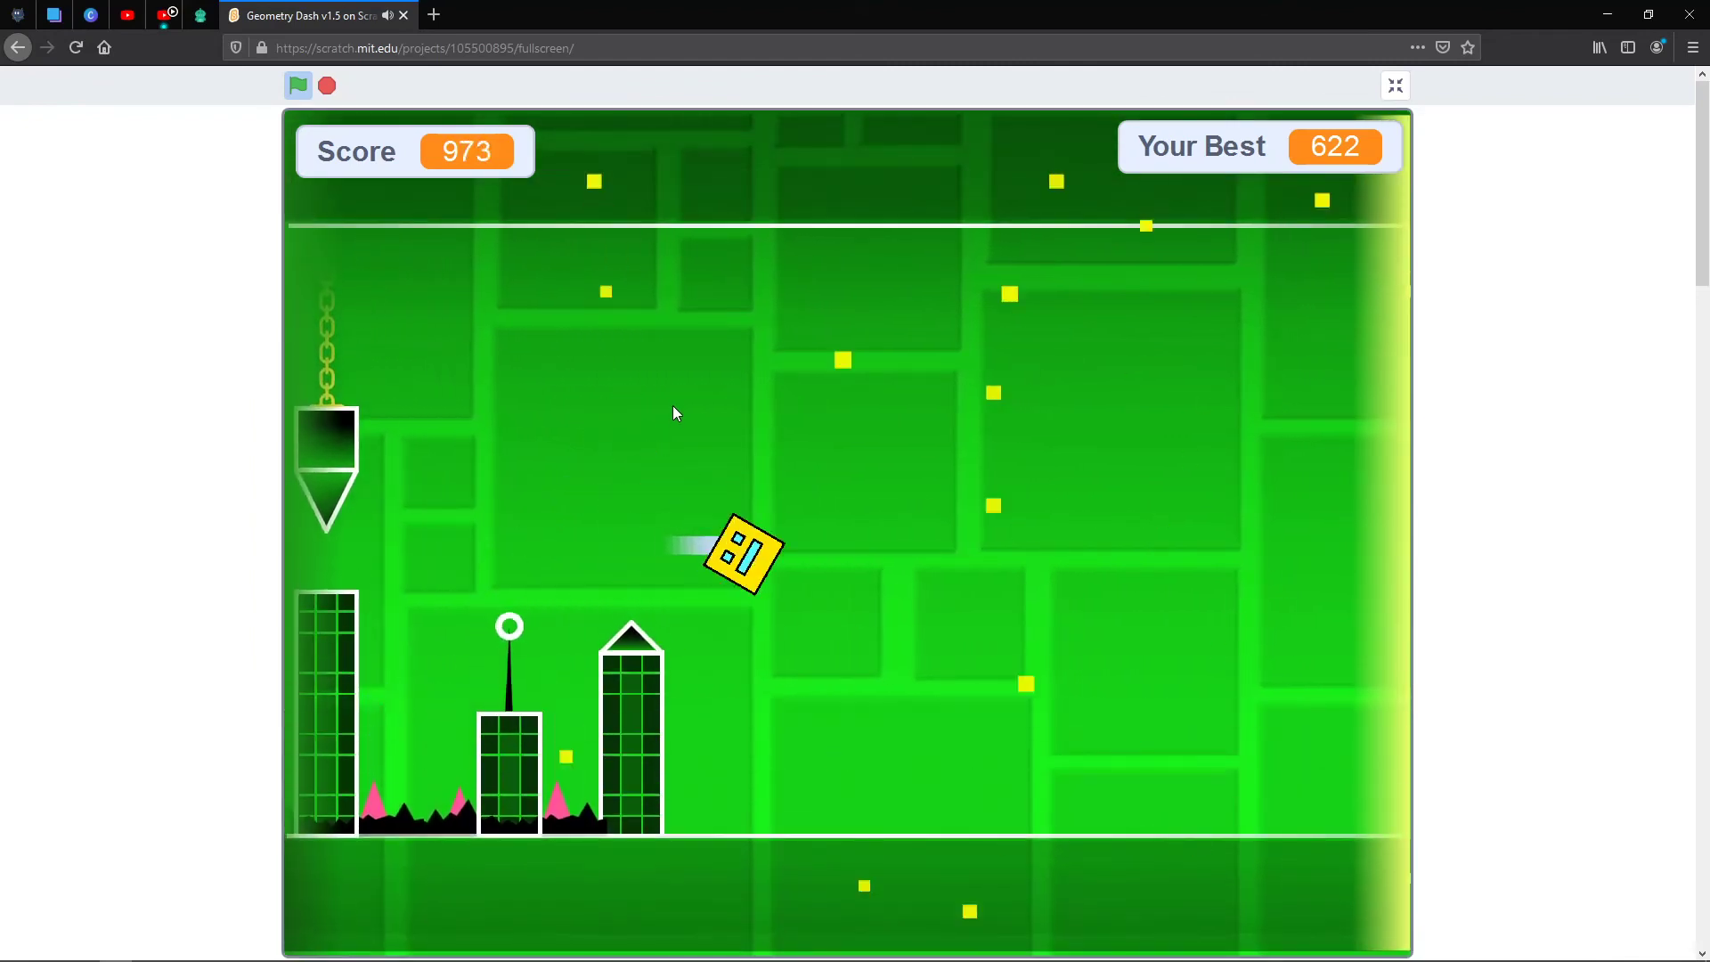
pyautogui.click(672, 405)
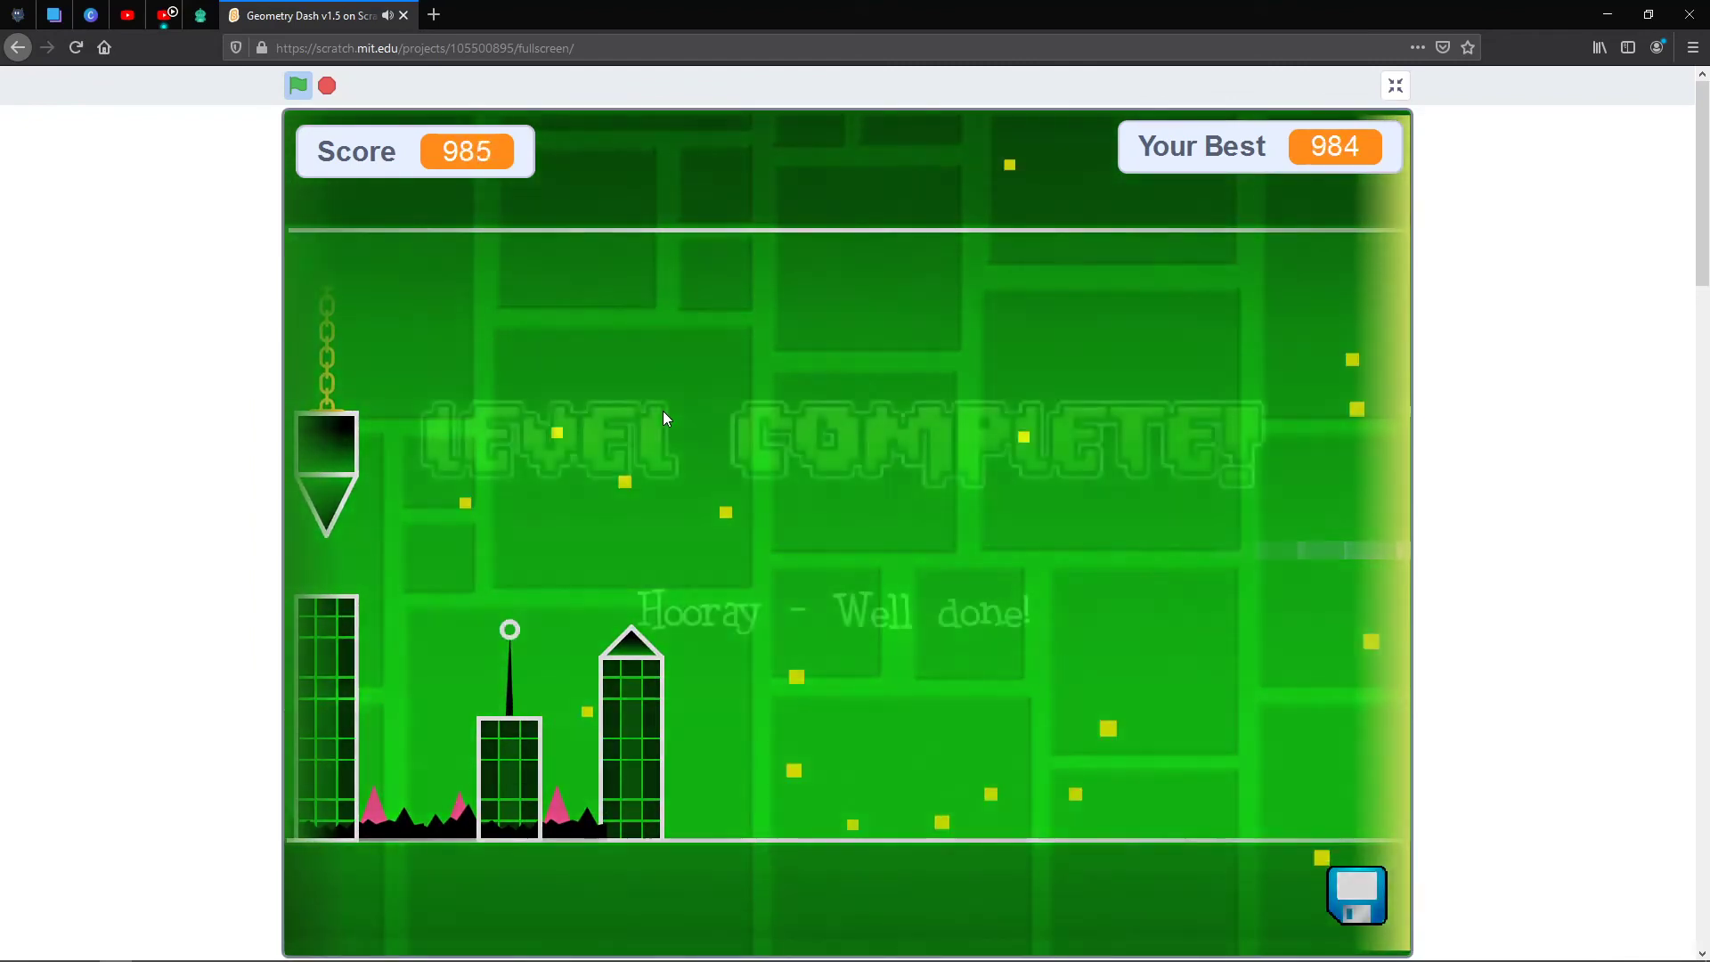